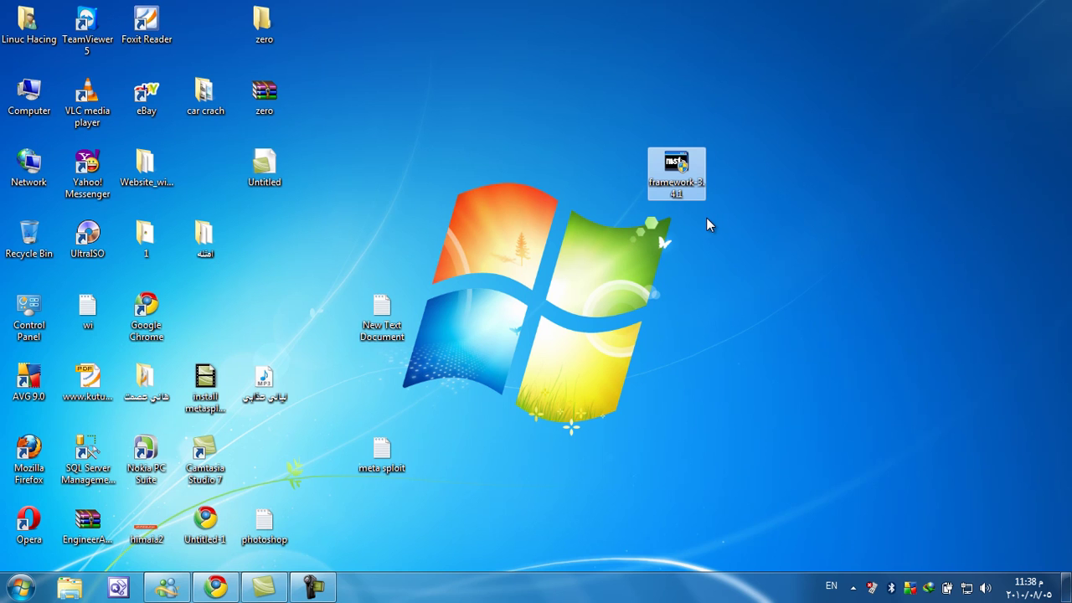
Run the framework-3.4.1 installer on the desktop as administrator.
left_click(739, 182)
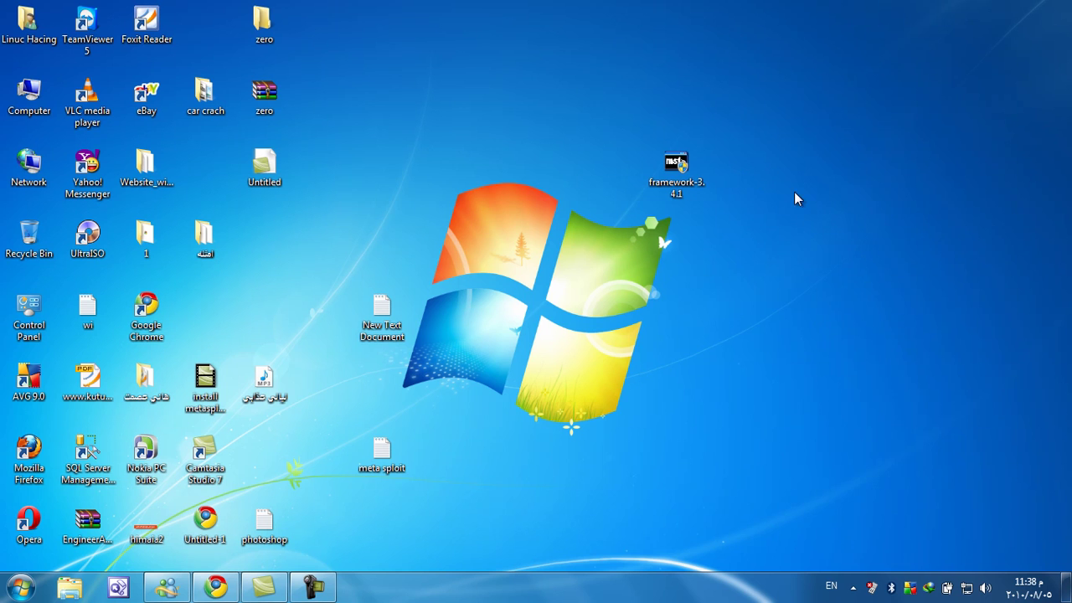
right_click(673, 176)
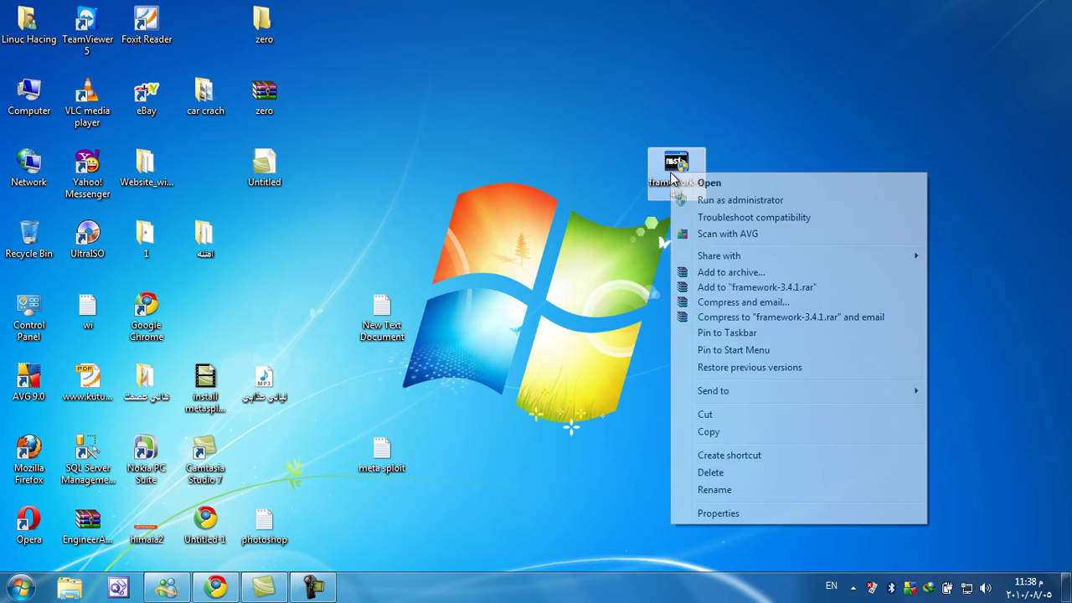
left_click(708, 105)
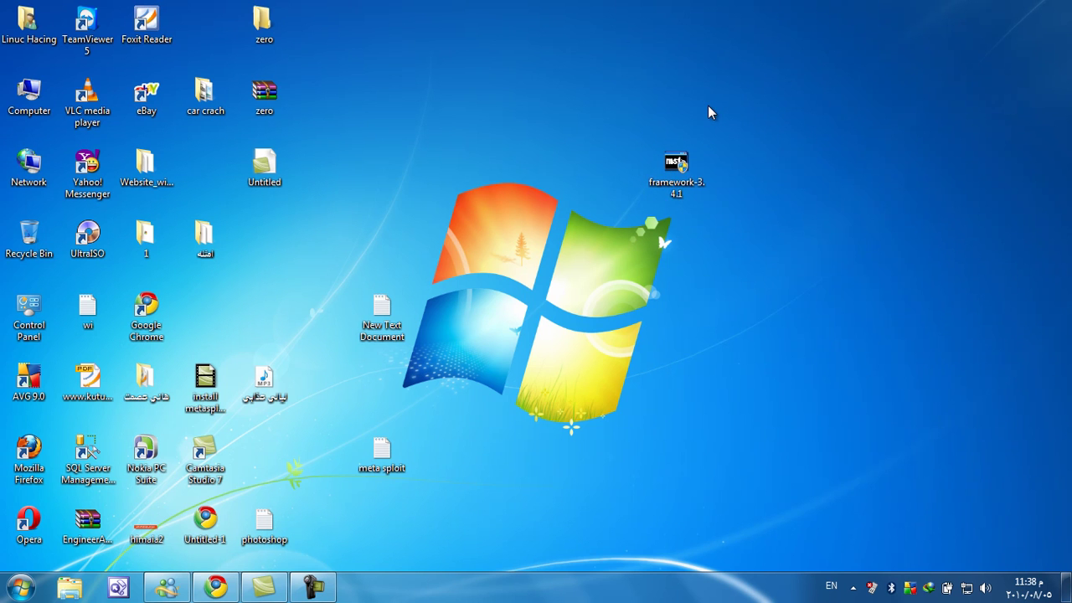
right_click(676, 168)
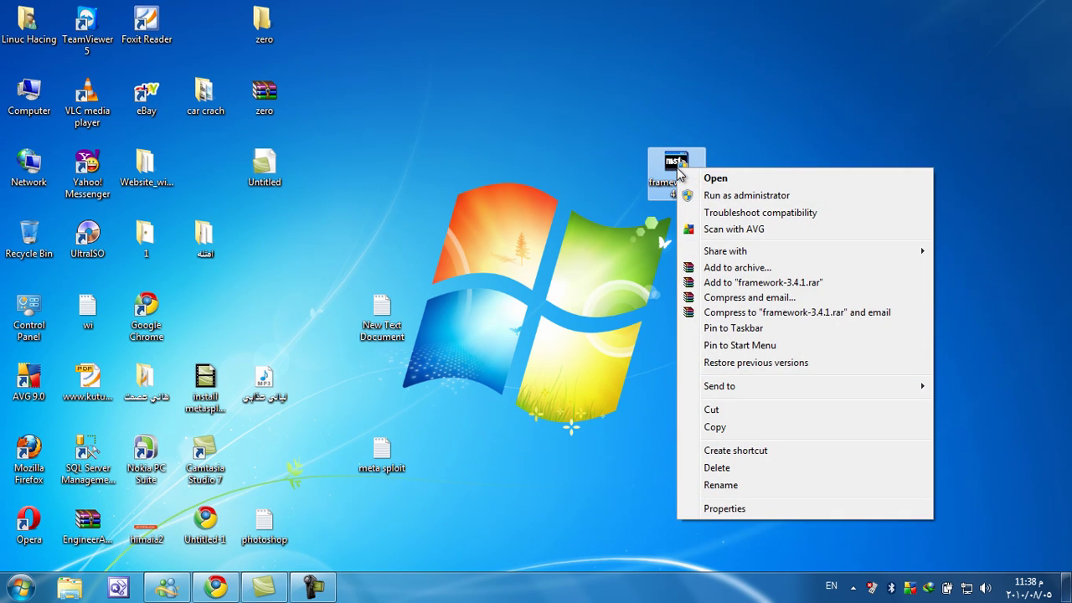
left_click(745, 195)
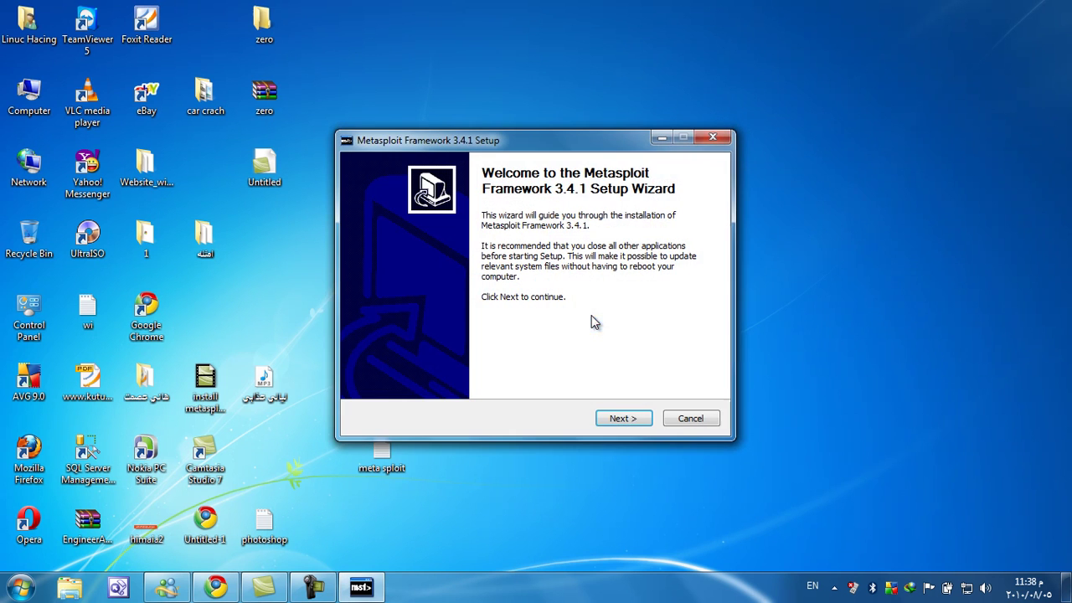
Proceed past the Metasploit Framework 3.4.1 welcome page and accept the license agreement.
left_click_drag(550, 134, 453, 141)
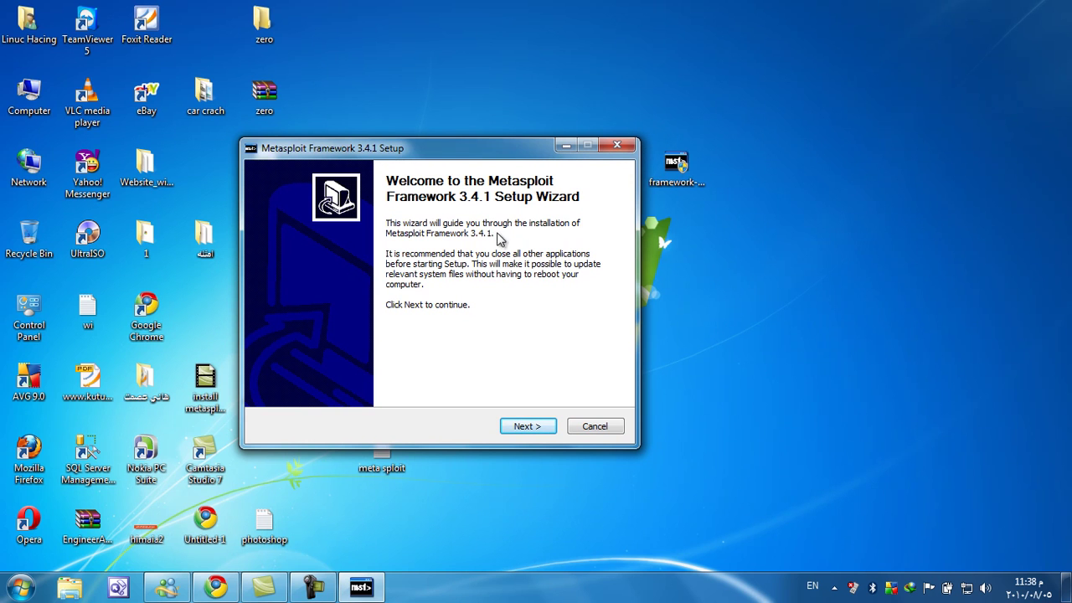
left_click(525, 426)
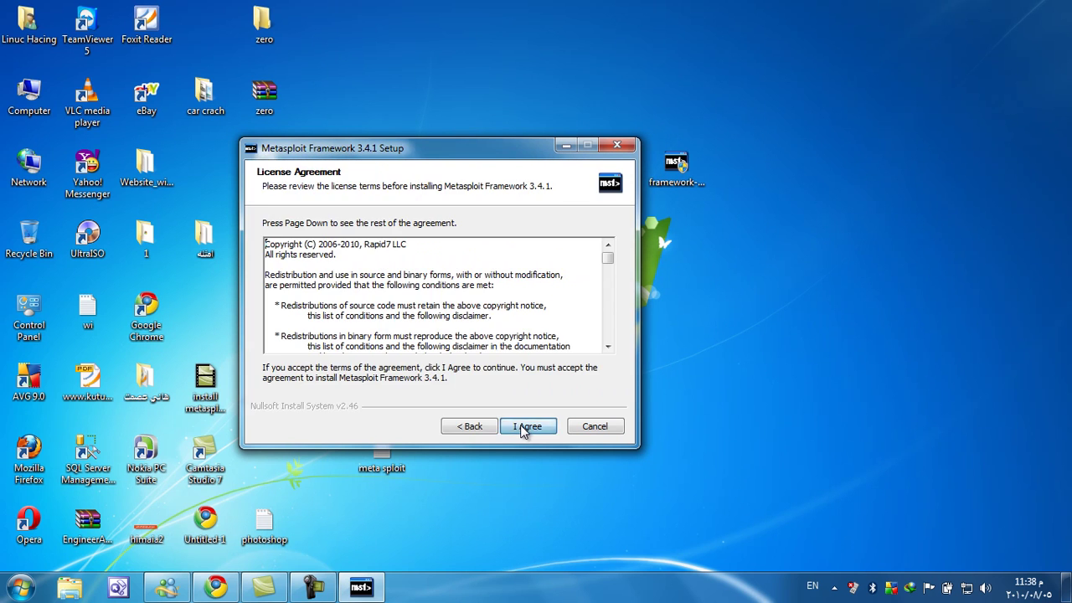
left_click_drag(279, 249, 450, 437)
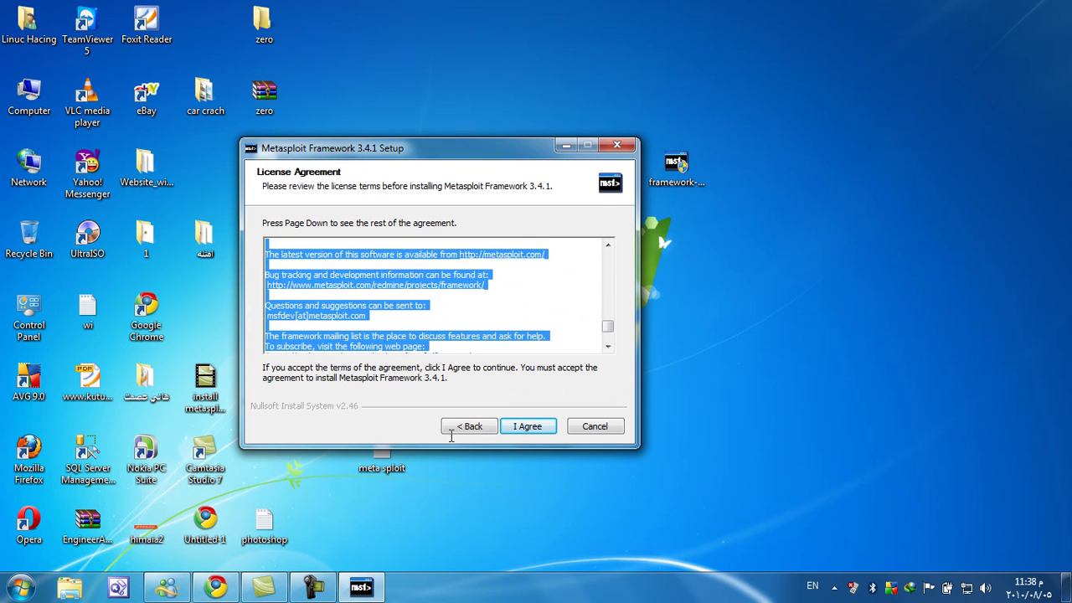
left_click(526, 429)
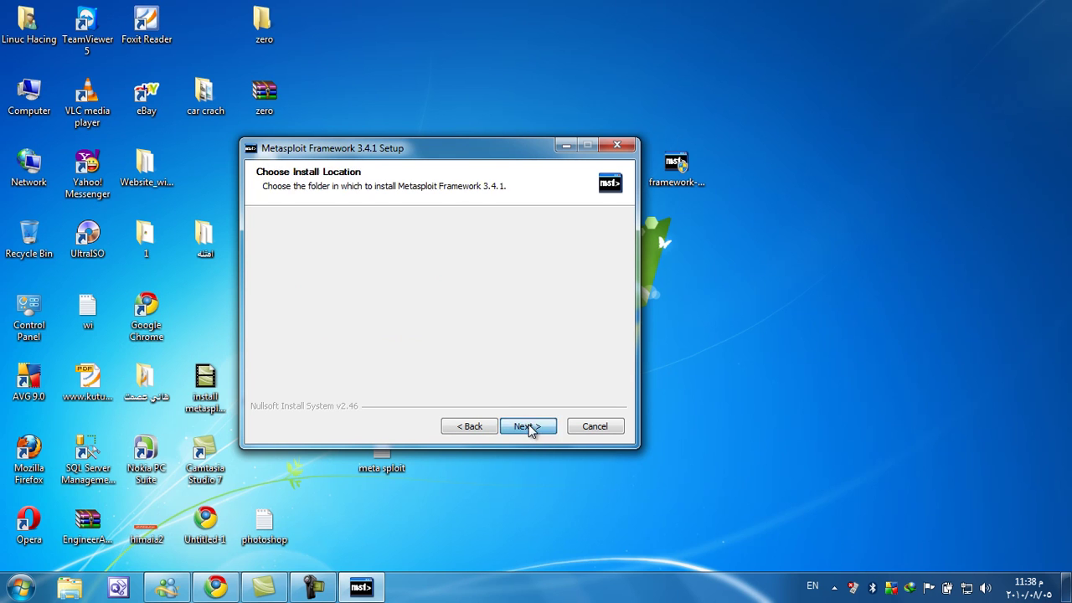
Keep C:\Program Files\Metasploit\Framework3 as the destination folder and start installing Metasploit Framework.
left_click(468, 335)
left_click_drag(471, 152, 562, 117)
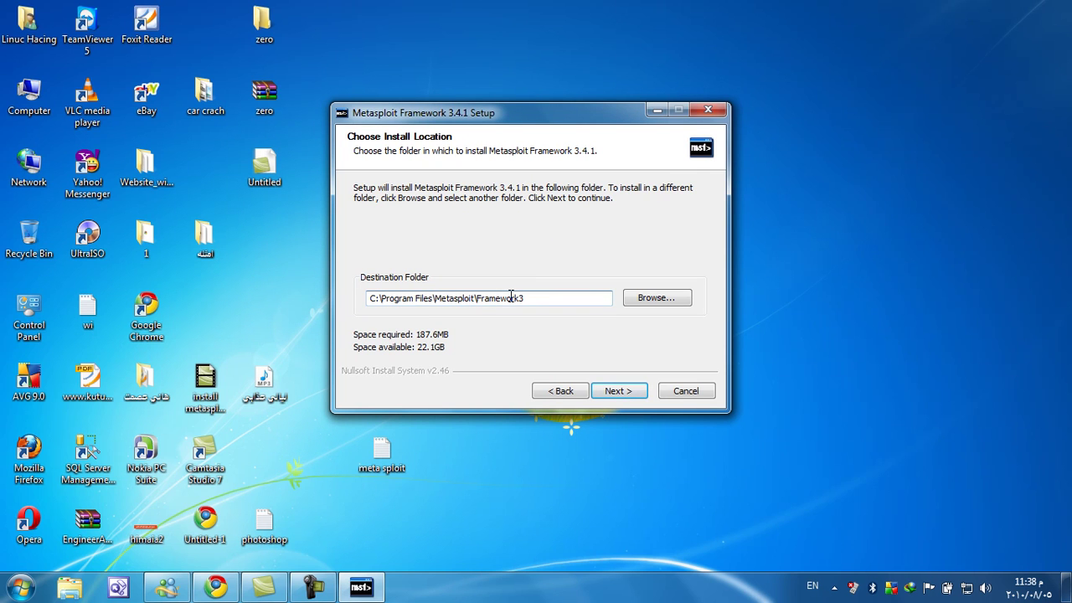
left_click(619, 391)
left_click(619, 391)
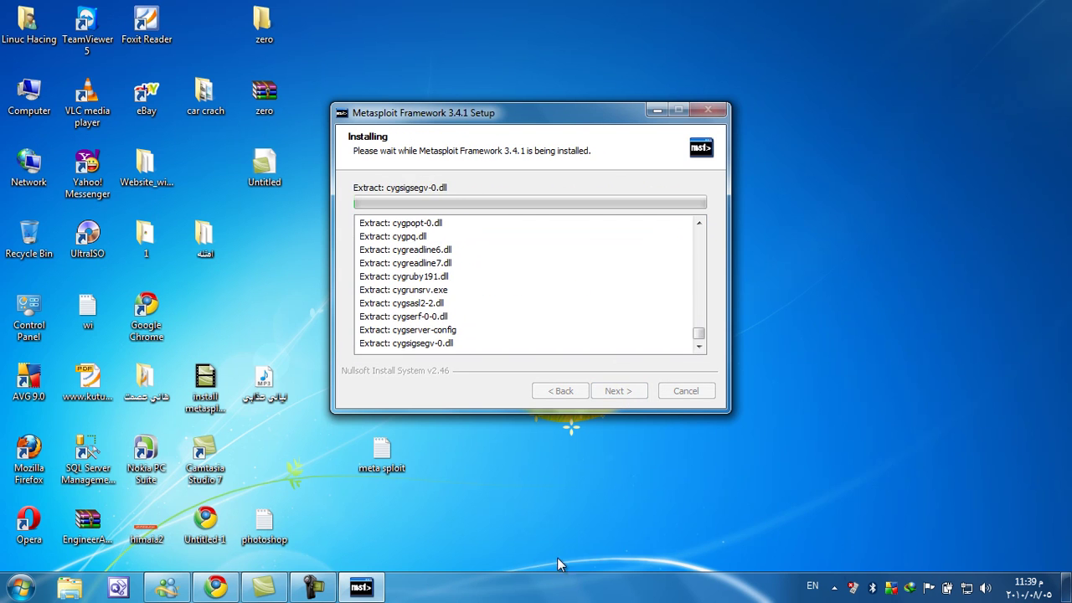
left_click_drag(581, 111, 458, 82)
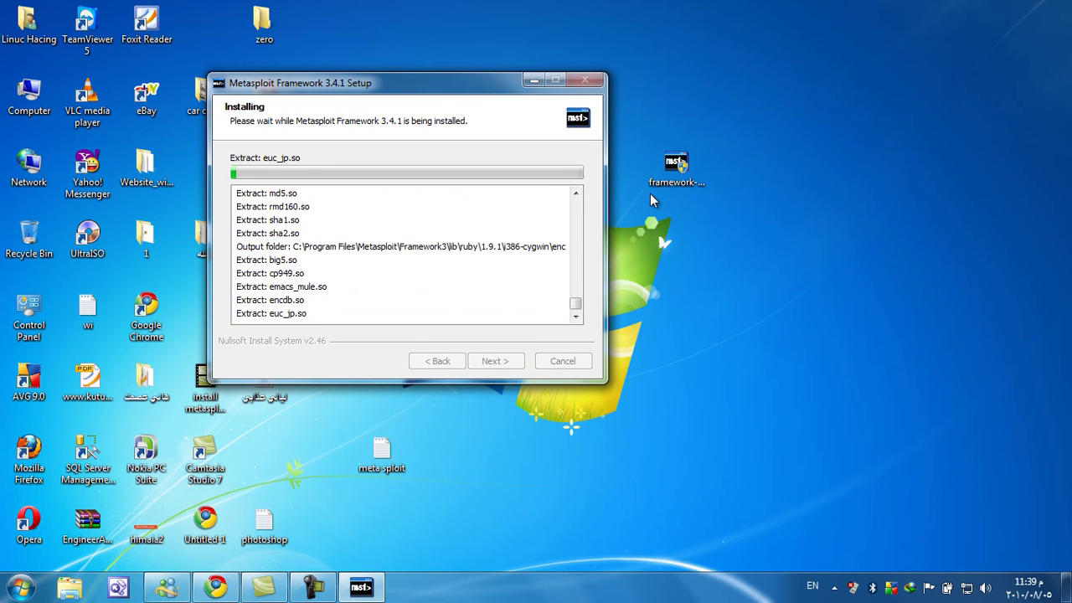
Check the file size in the properties of the framework-3.4.1 installer, and close them without changes.
right_click(693, 182)
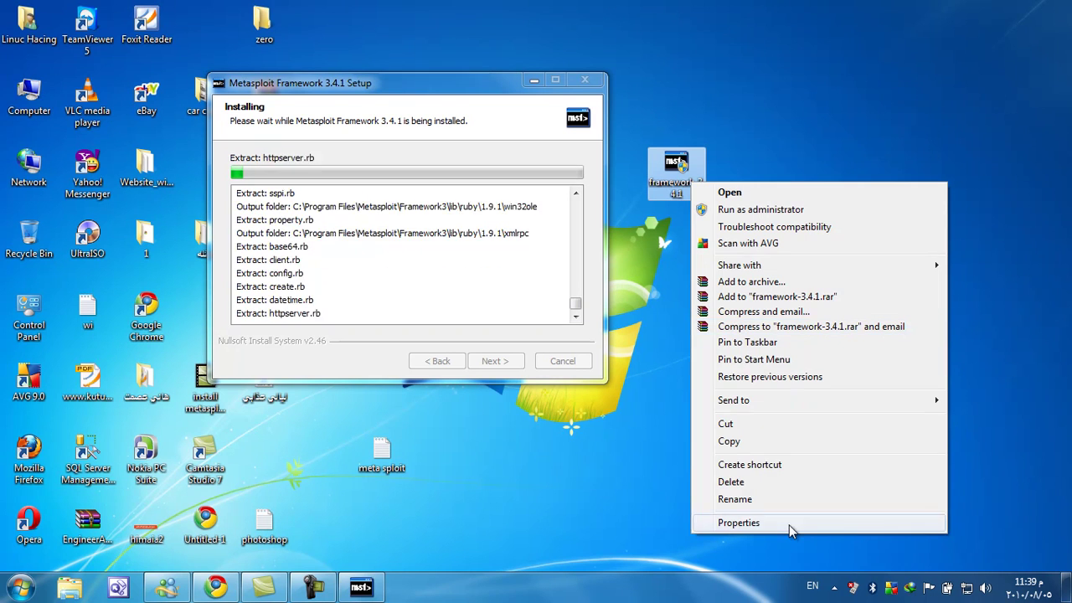
left_click(789, 525)
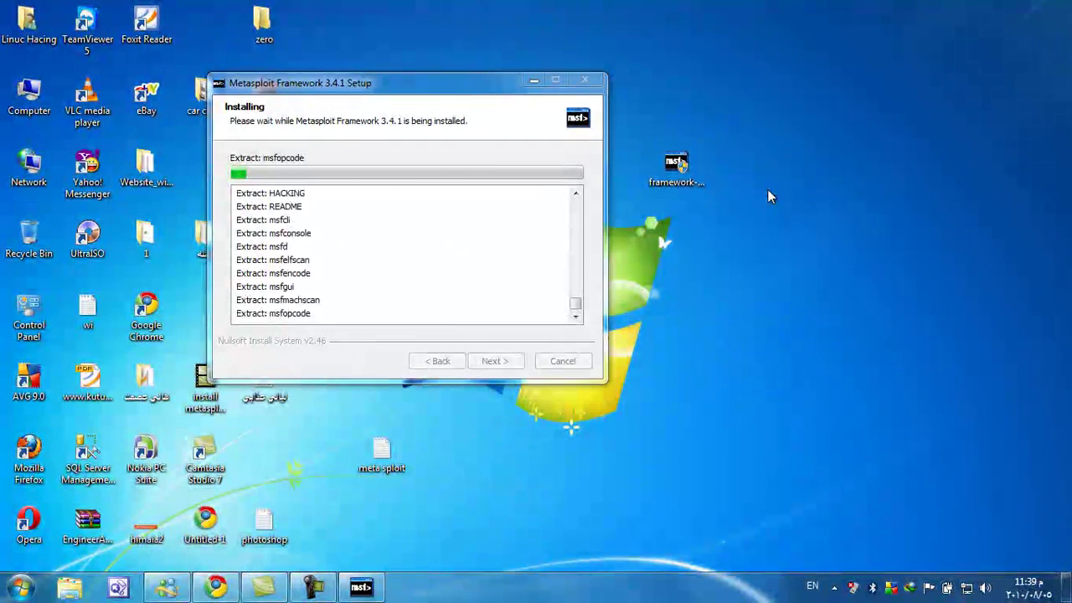
left_click_drag(819, 176, 828, 60)
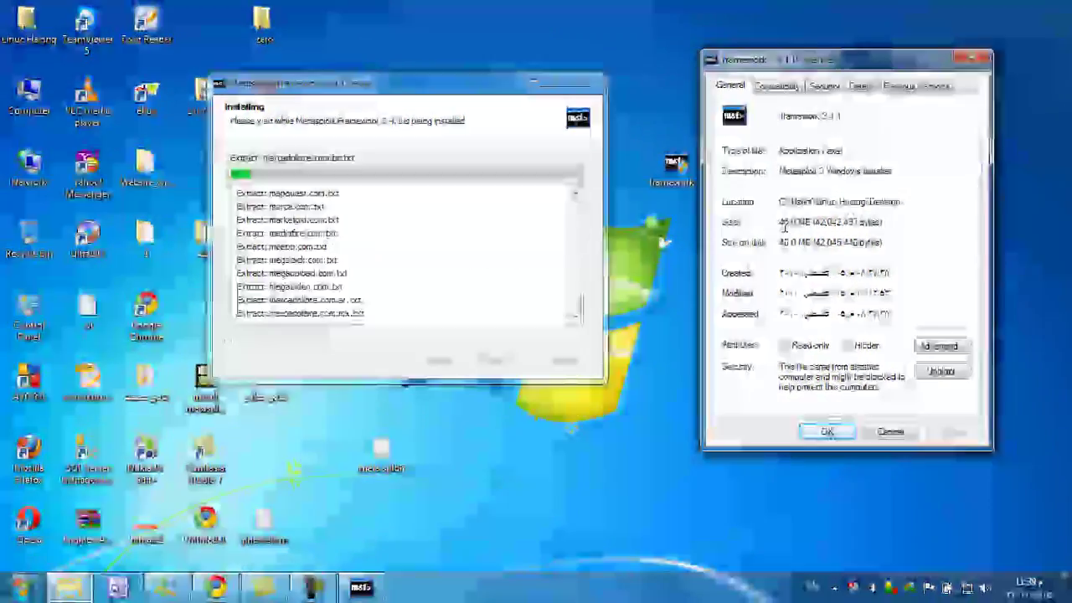
left_click(890, 432)
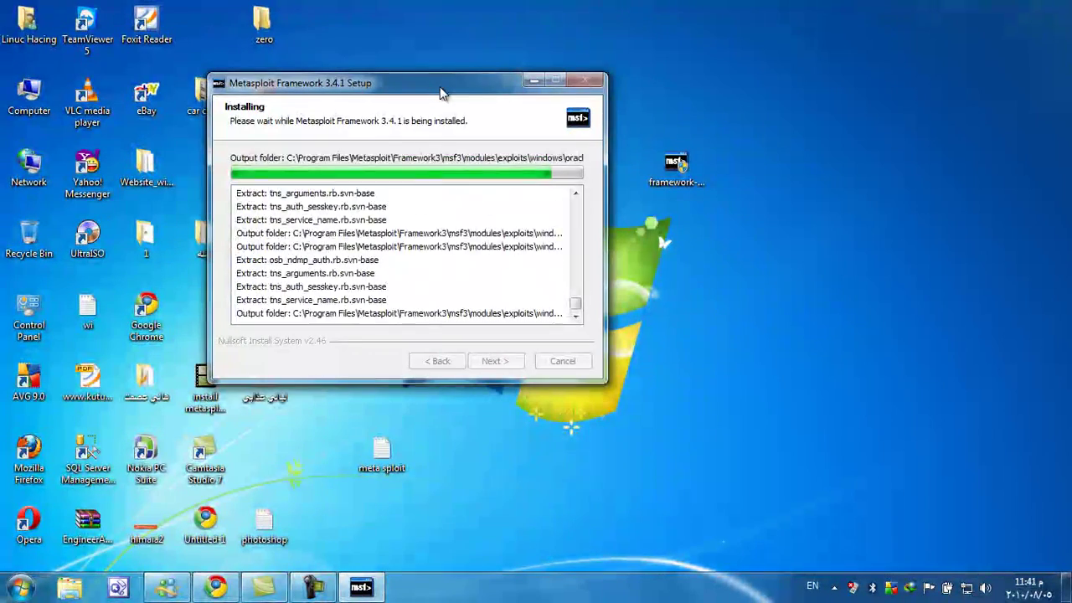
Agree to install the Nmap Security Scanner v5.30 (Beta 1) along with Metasploit.
left_click_drag(441, 92, 466, 48)
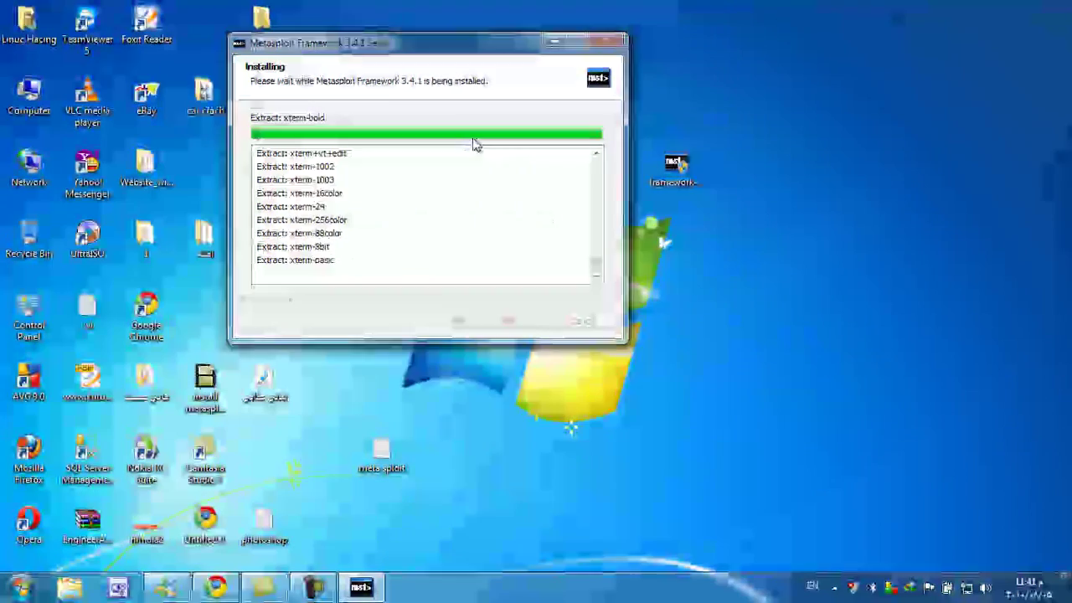
left_click_drag(521, 220, 500, 153)
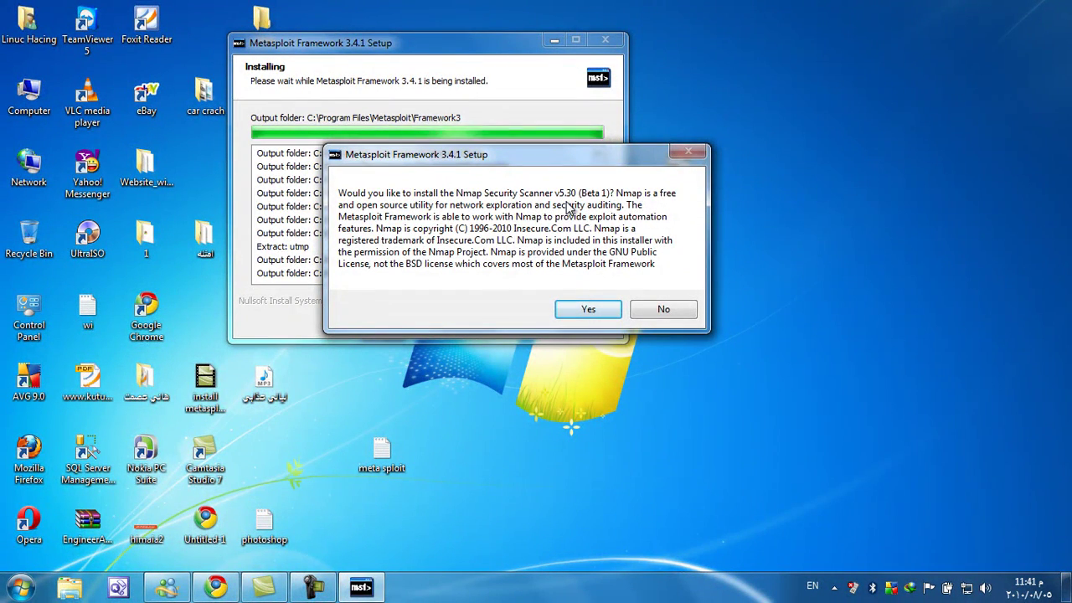
left_click(589, 310)
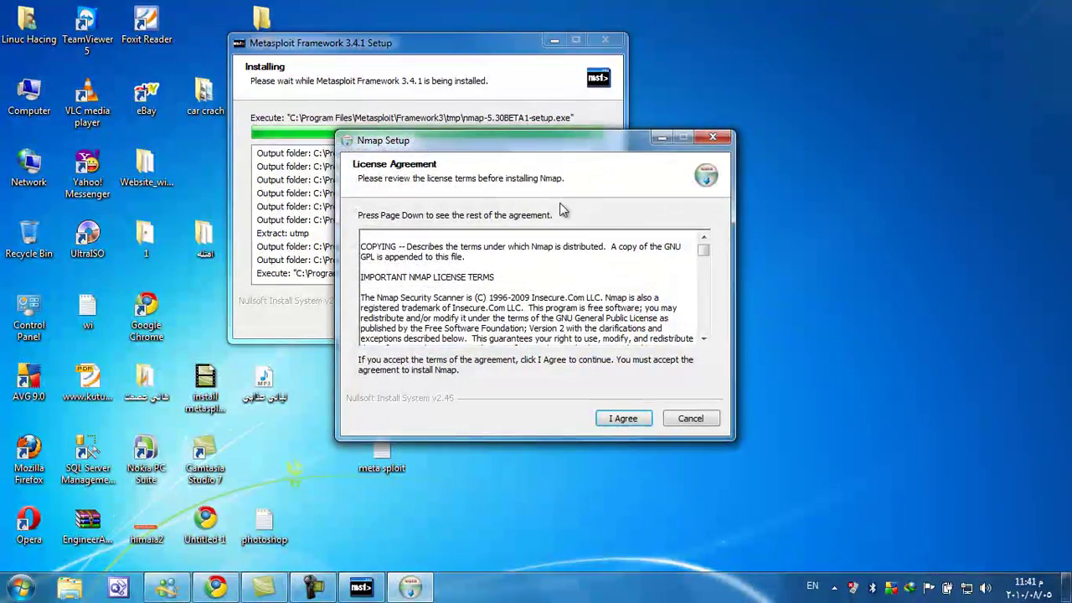
Accept the Nmap license and install Nmap into C:\Program Files\Nmap.
left_click_drag(566, 147, 707, 71)
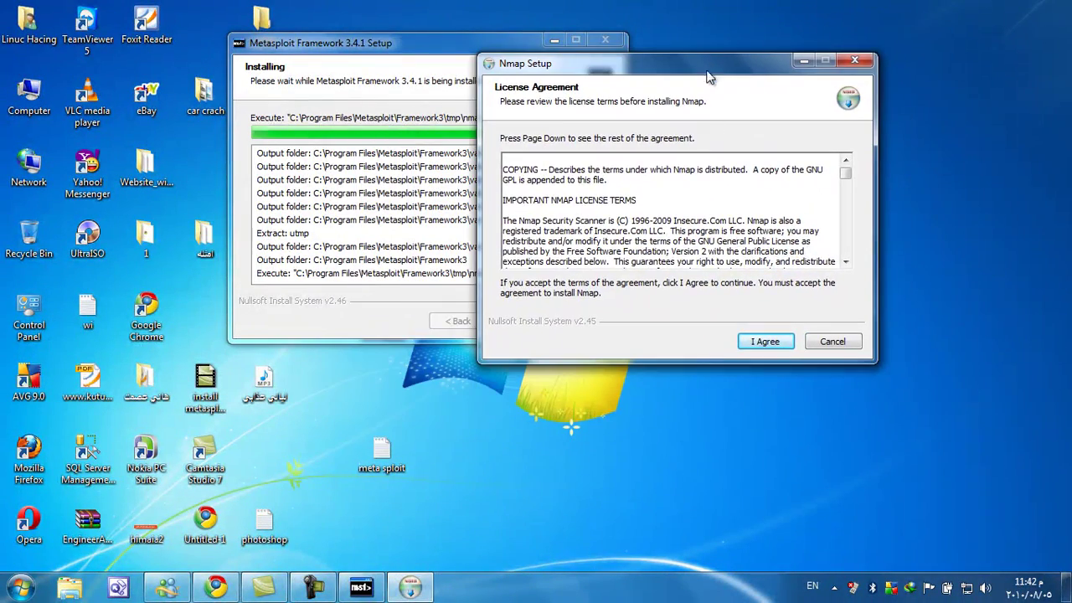
left_click(762, 337)
left_click(759, 343)
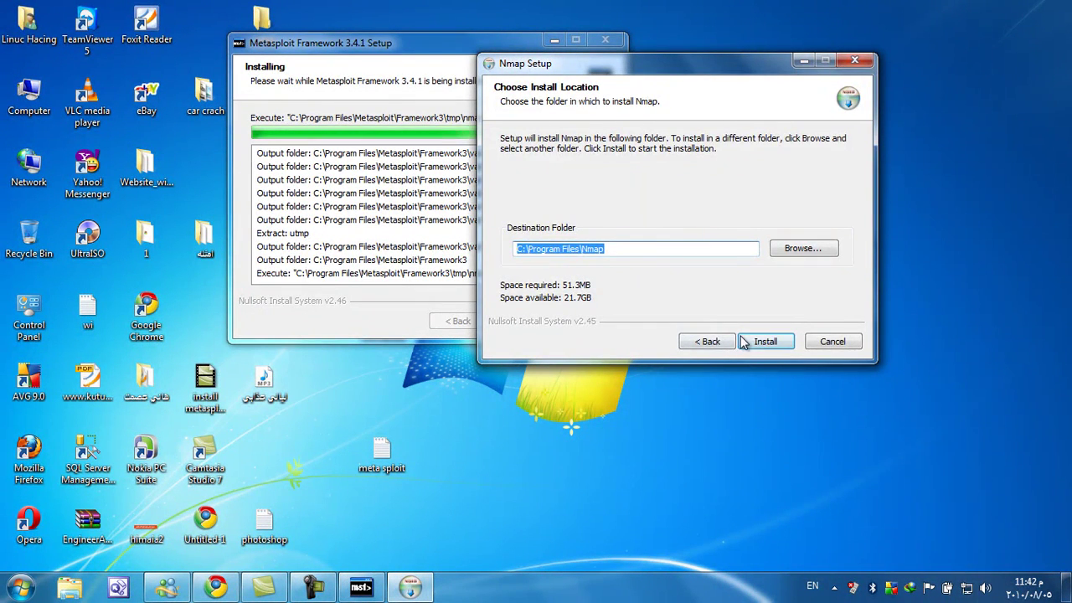
left_click(759, 341)
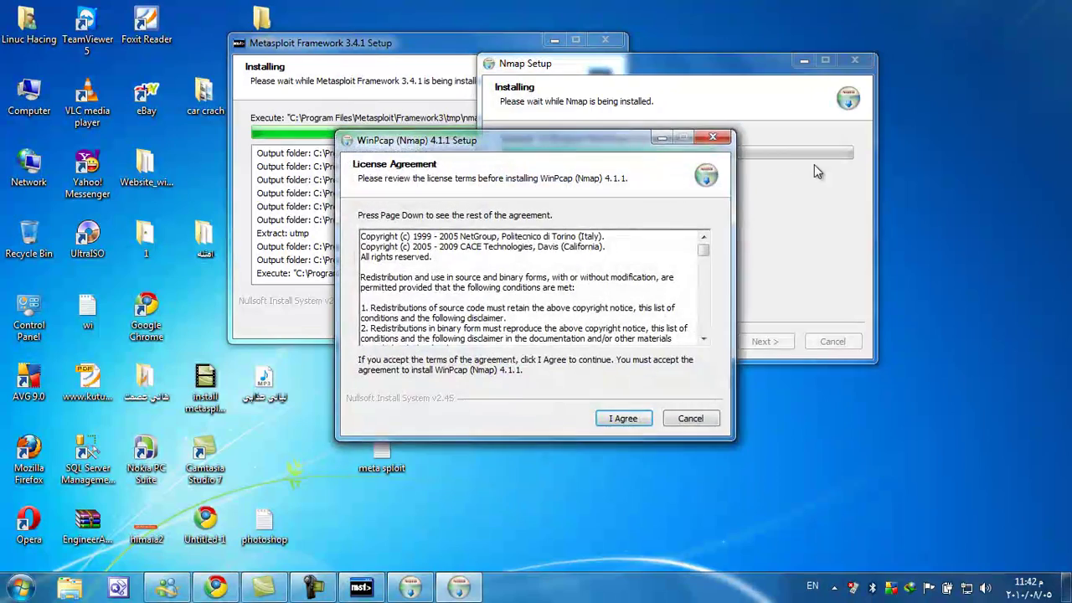
Accept the WinPcap (Nmap) 4.1.1 license, install it, and finish its setup wizard.
left_click_drag(565, 146, 772, 91)
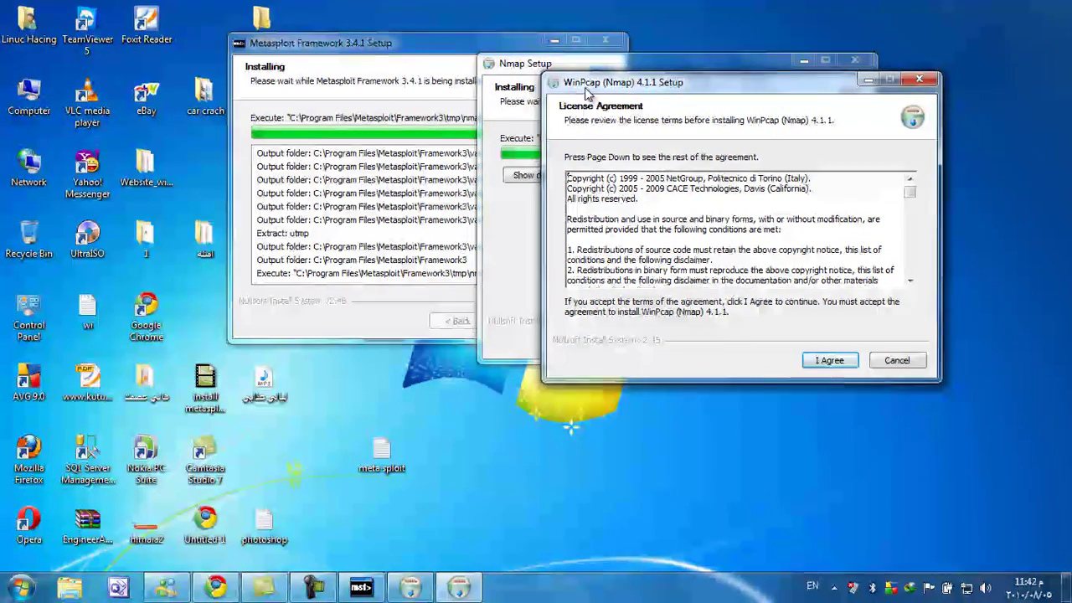
left_click_drag(715, 95, 714, 184)
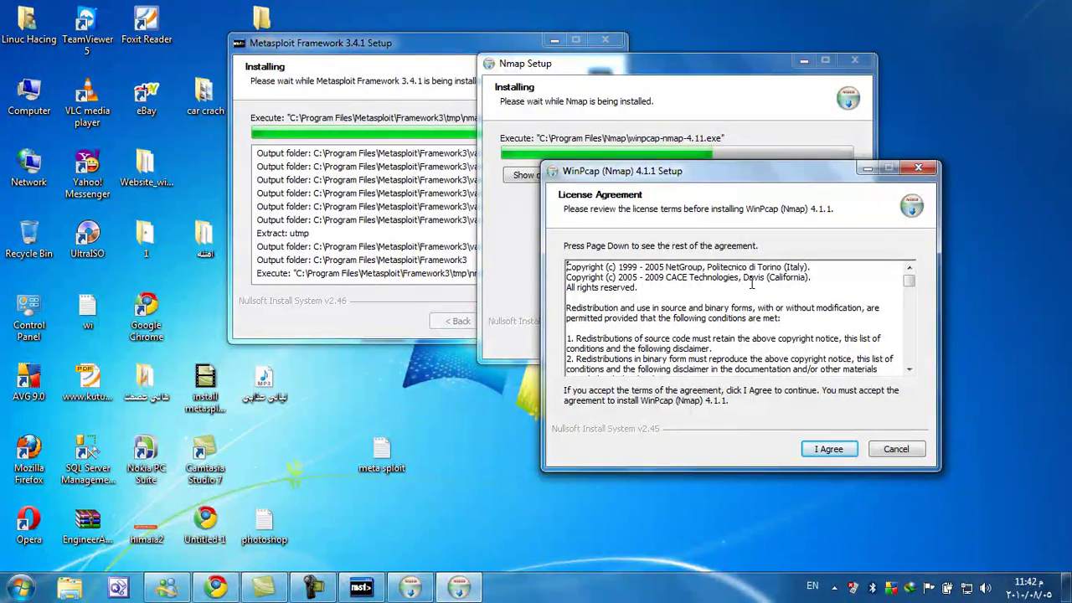
left_click(830, 451)
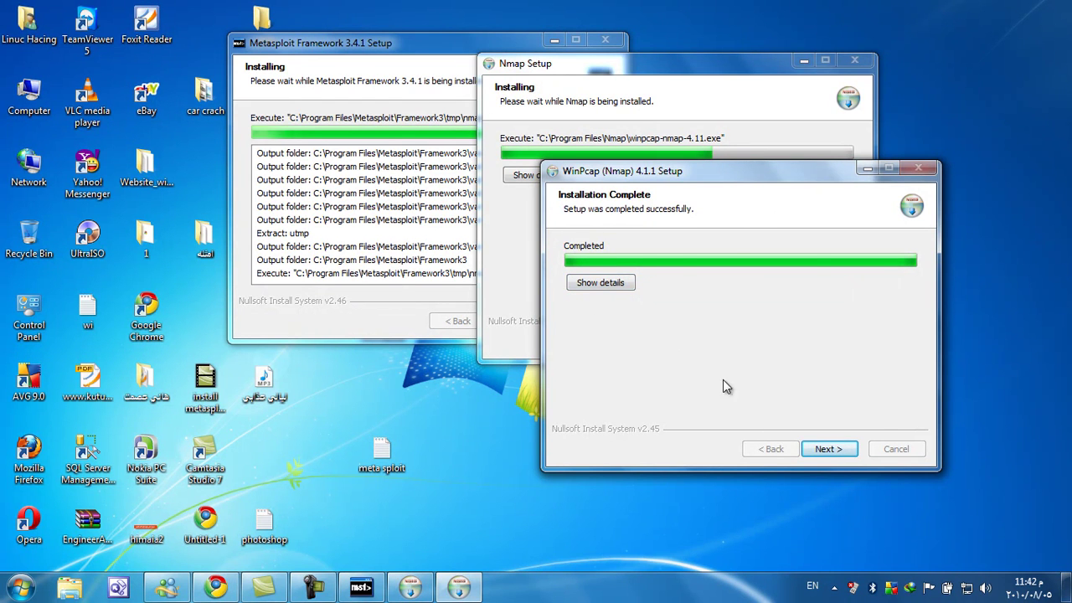
left_click(828, 449)
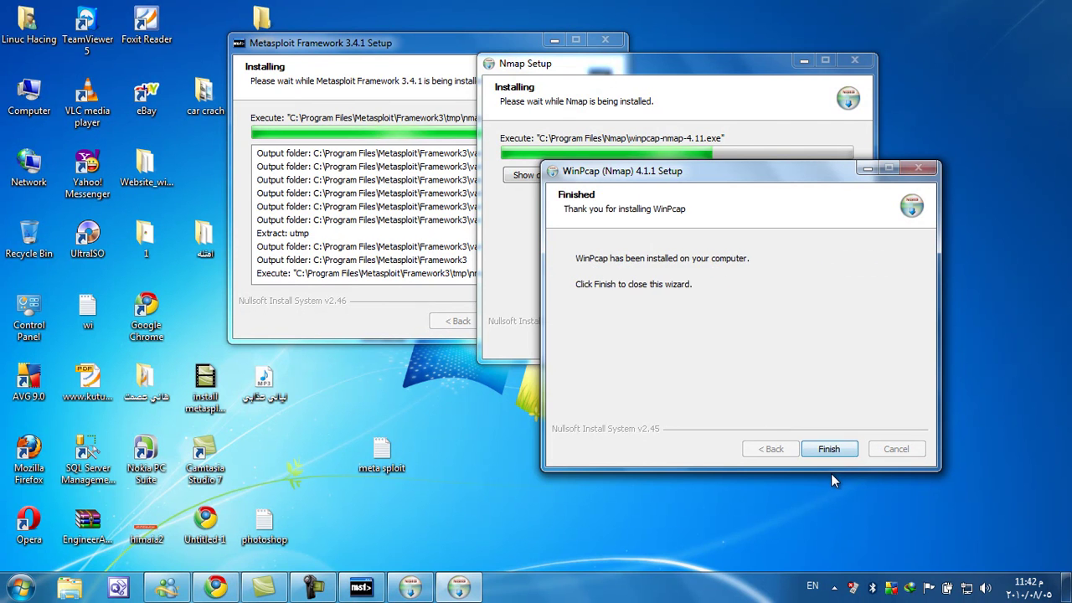
left_click(831, 450)
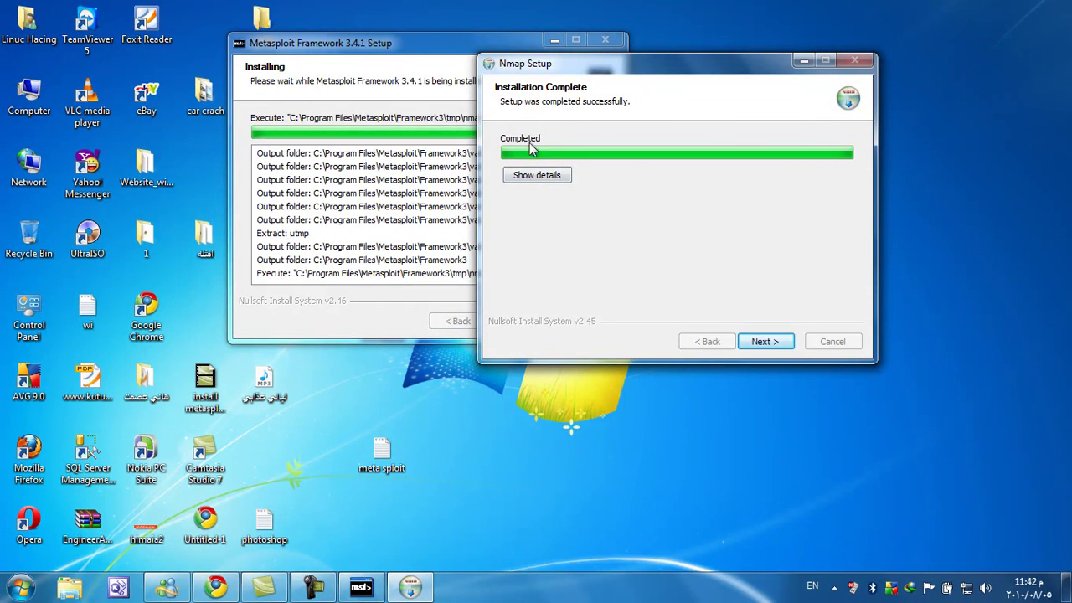
Finish the Nmap setup, keeping both the Start Menu Folder and Desktop Icon shortcuts.
left_click(772, 344)
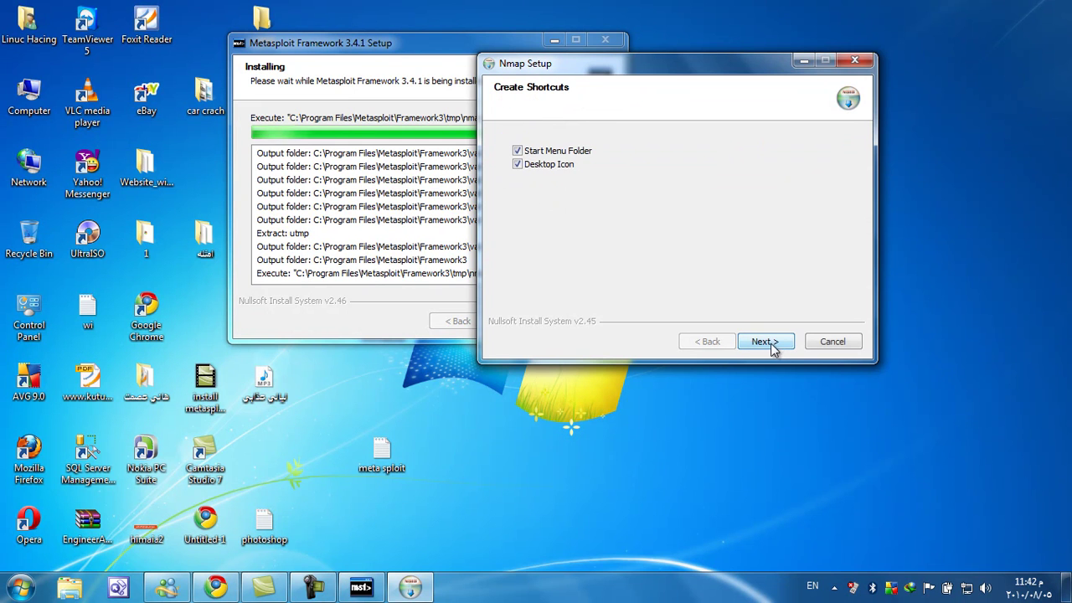
left_click(769, 345)
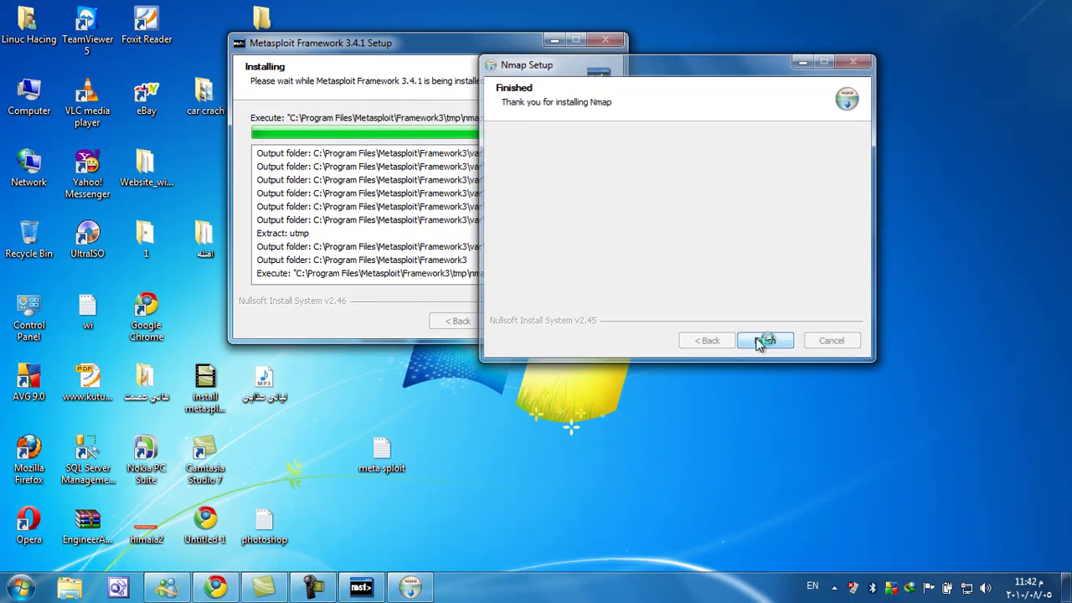
left_click(764, 344)
Finish the Metasploit Framework setup with the option to launch the Metasploit Framework enabled.
left_click(516, 320)
left_click_drag(452, 46, 746, 80)
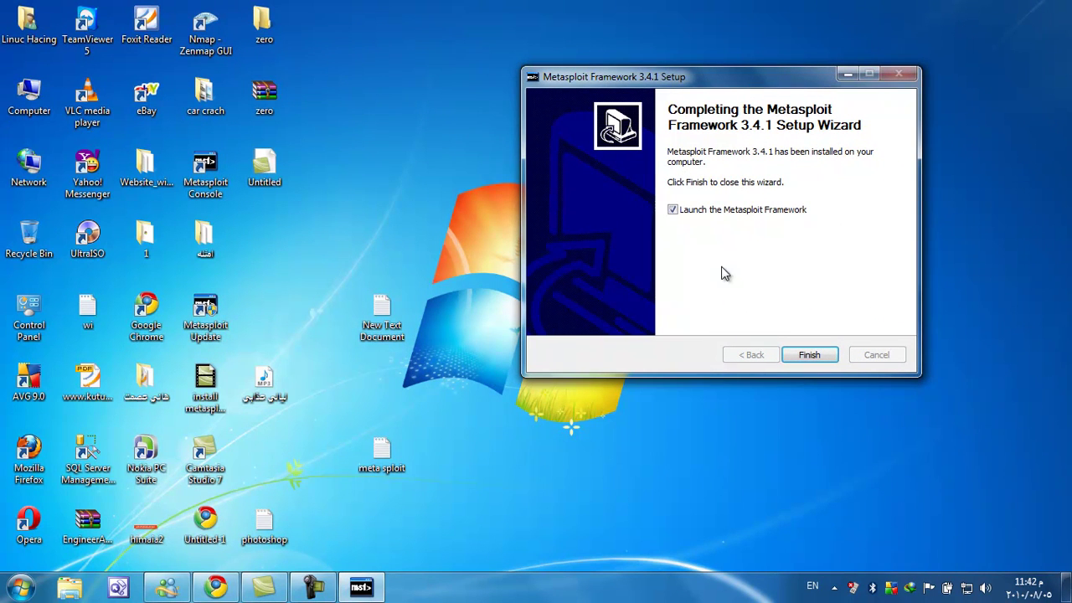
left_click(692, 216)
left_click(811, 357)
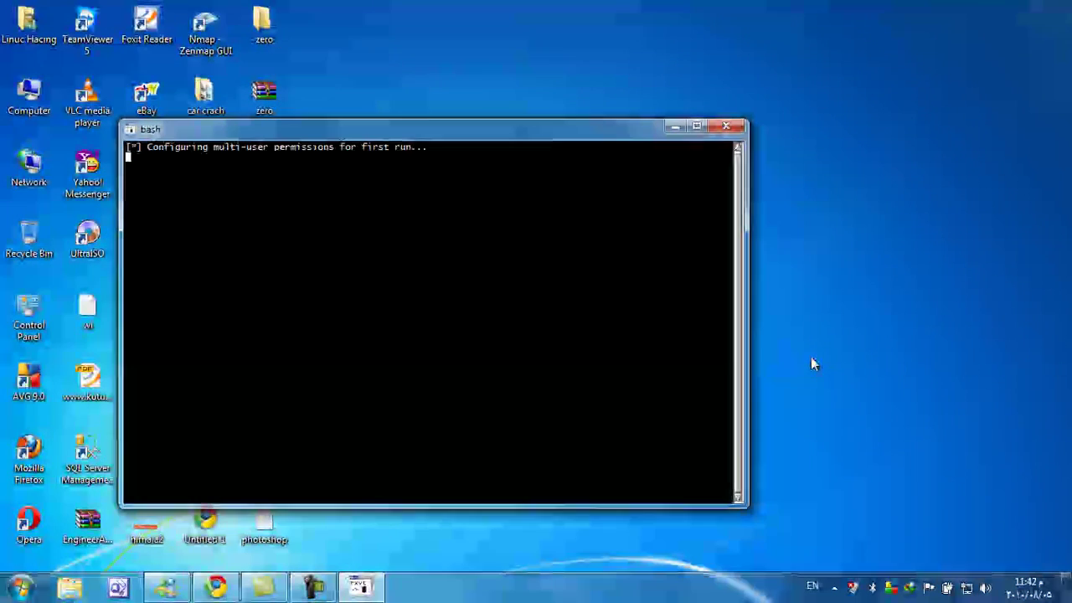
left_click_drag(537, 128, 735, 67)
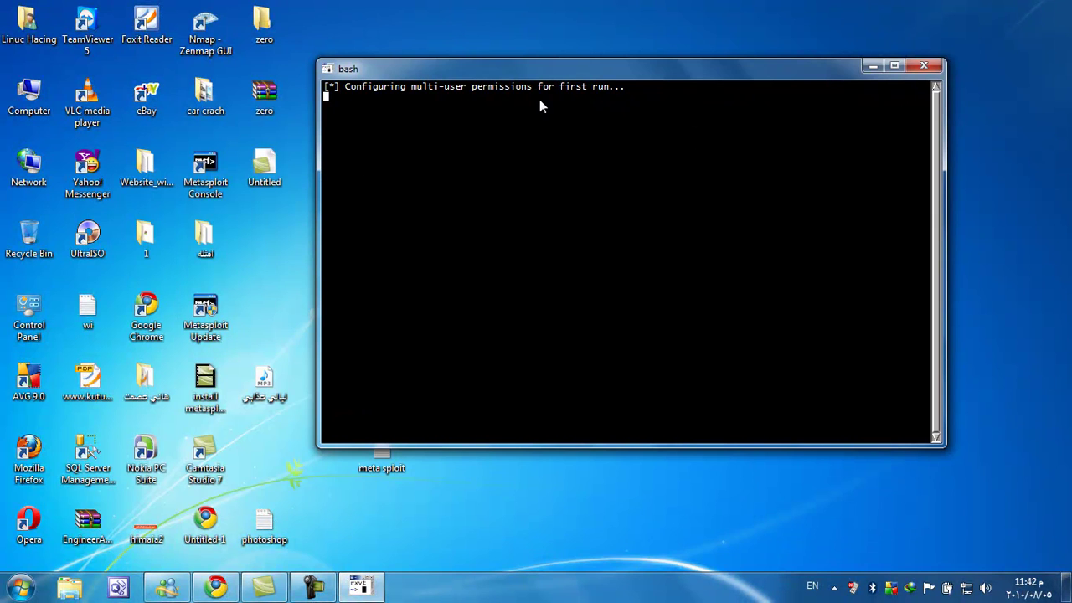
left_click_drag(584, 67, 562, 60)
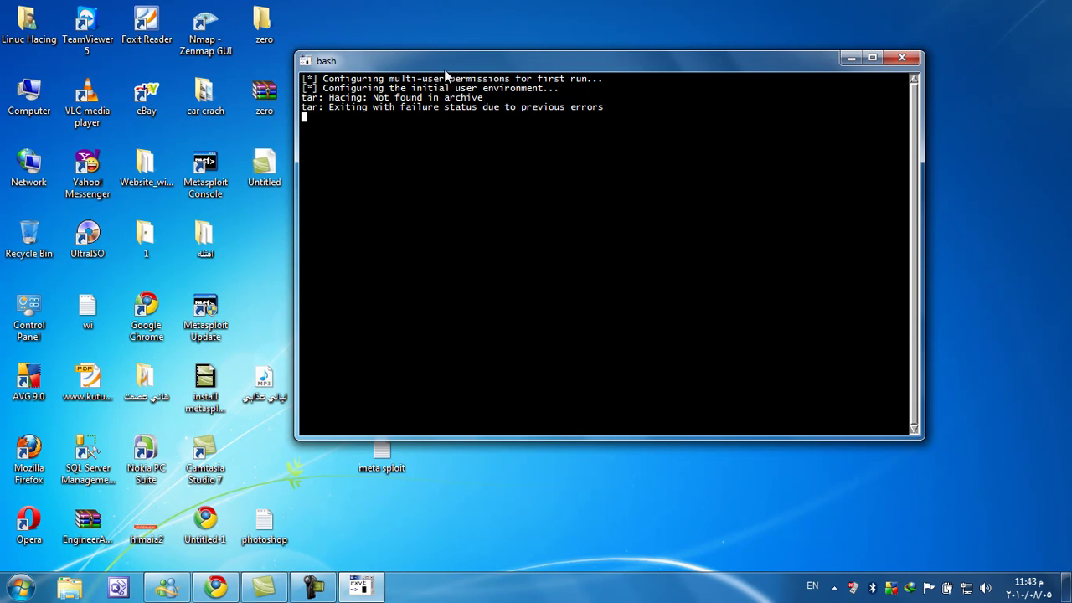
left_click_drag(445, 70, 479, 48)
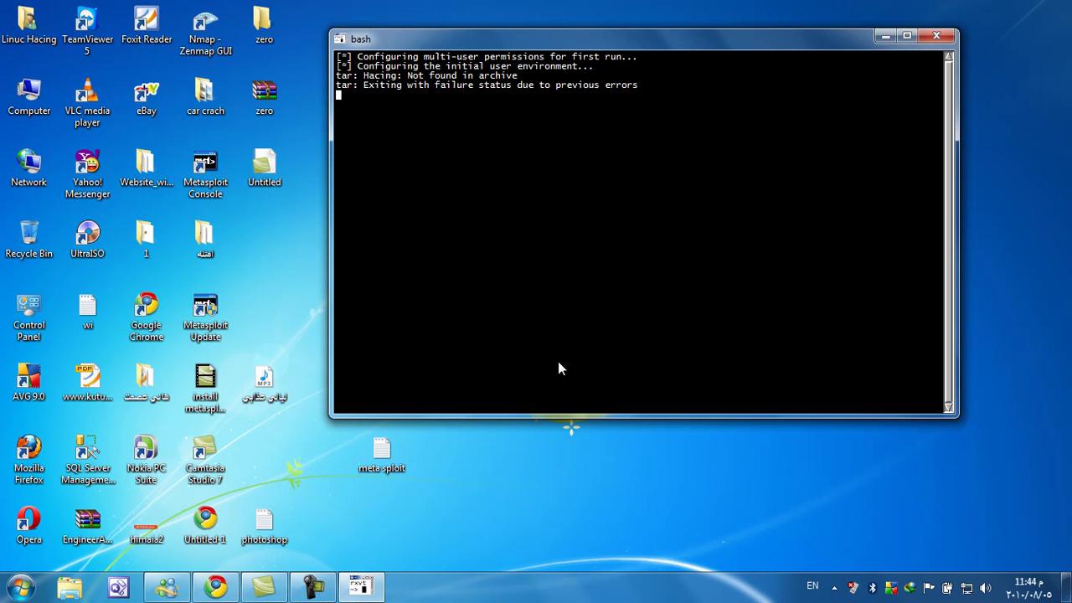
left_click_drag(683, 43, 665, 40)
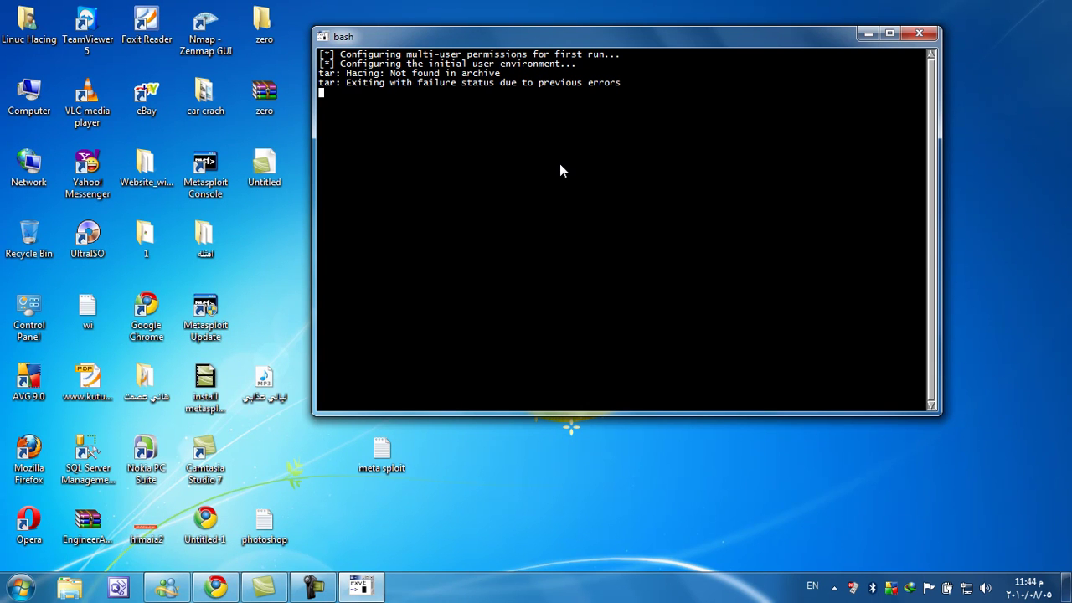
Make the first-run Metasploit console window taller and close it after the framework has loaded.
left_click_drag(558, 413, 559, 463)
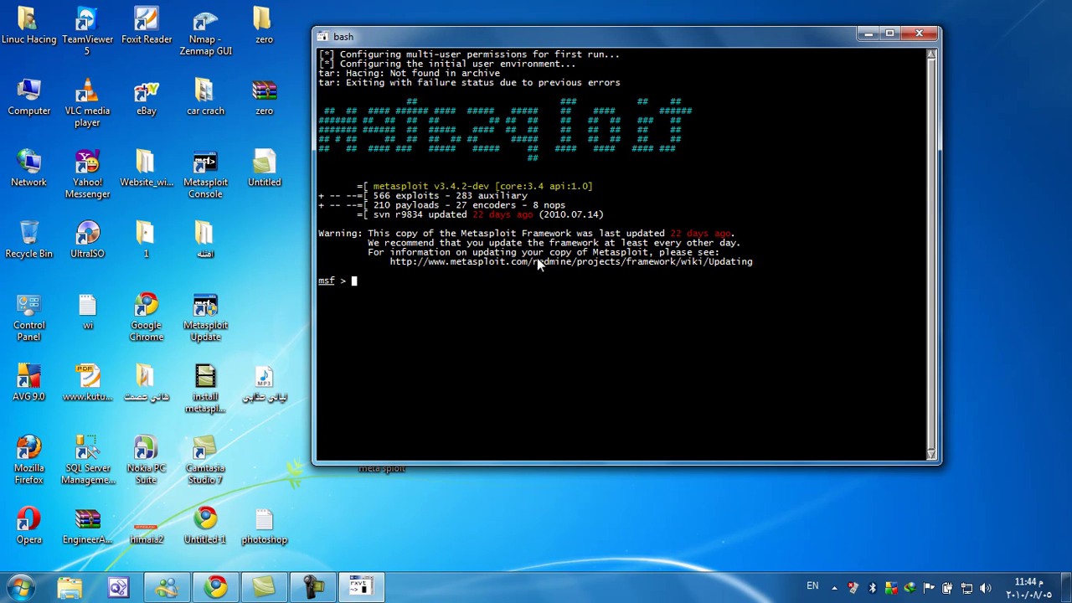
left_click(919, 33)
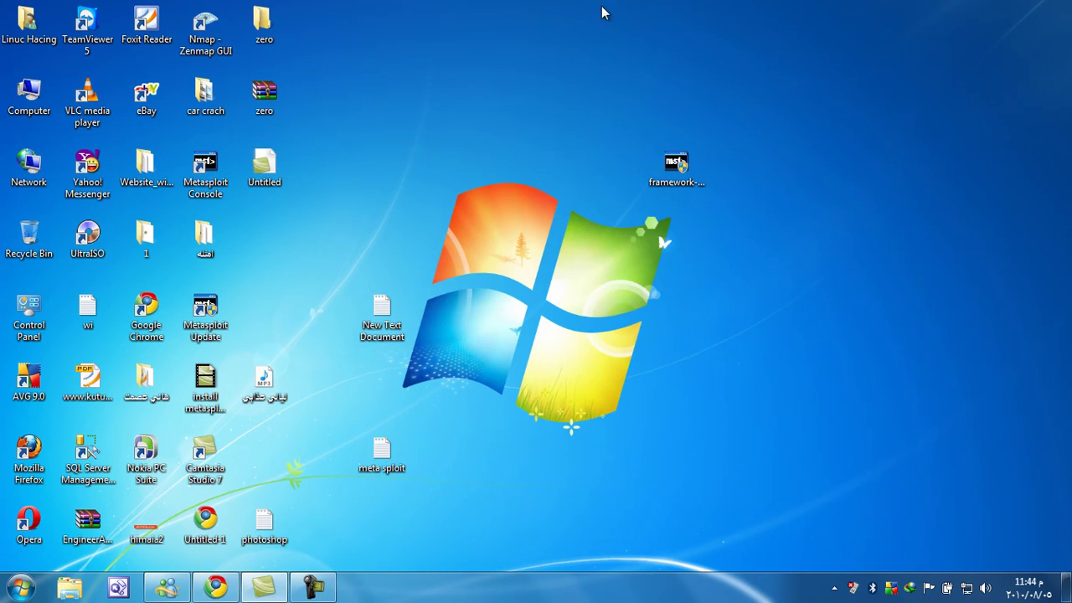
left_click(203, 185)
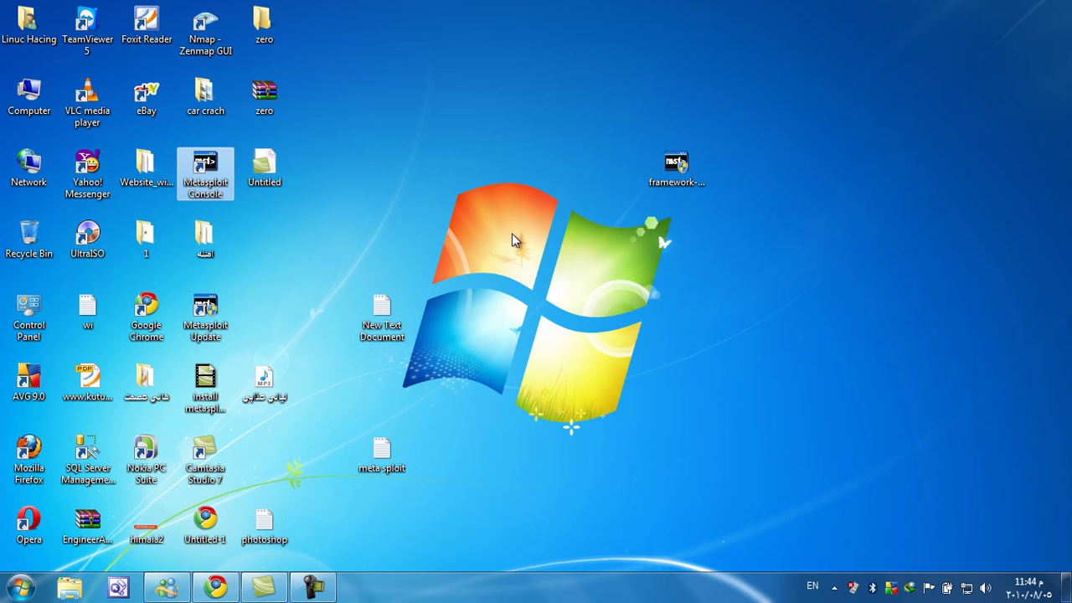
left_click(228, 339)
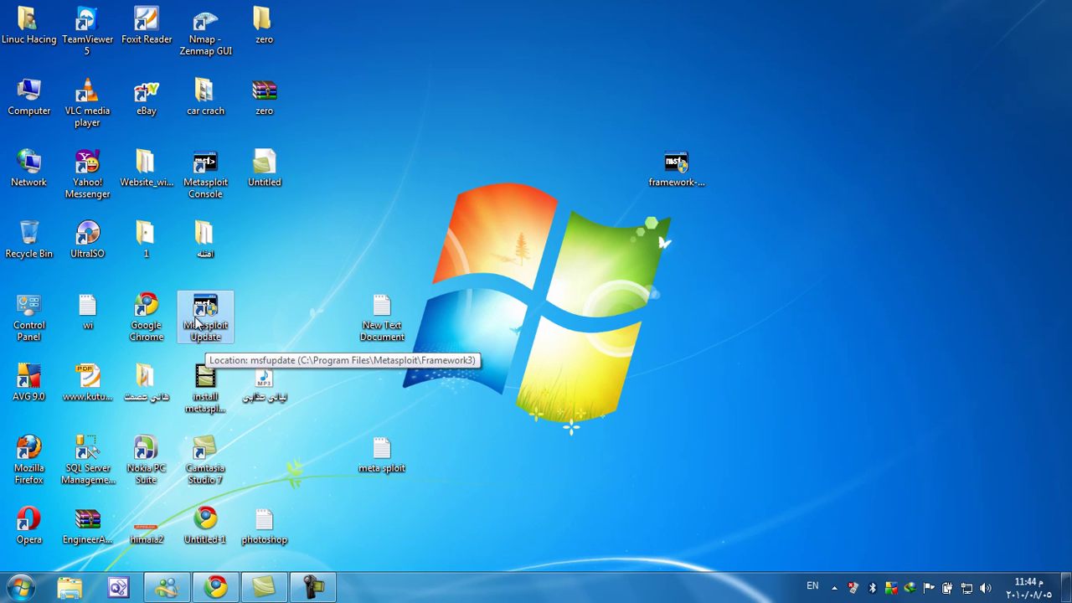
left_click(211, 50)
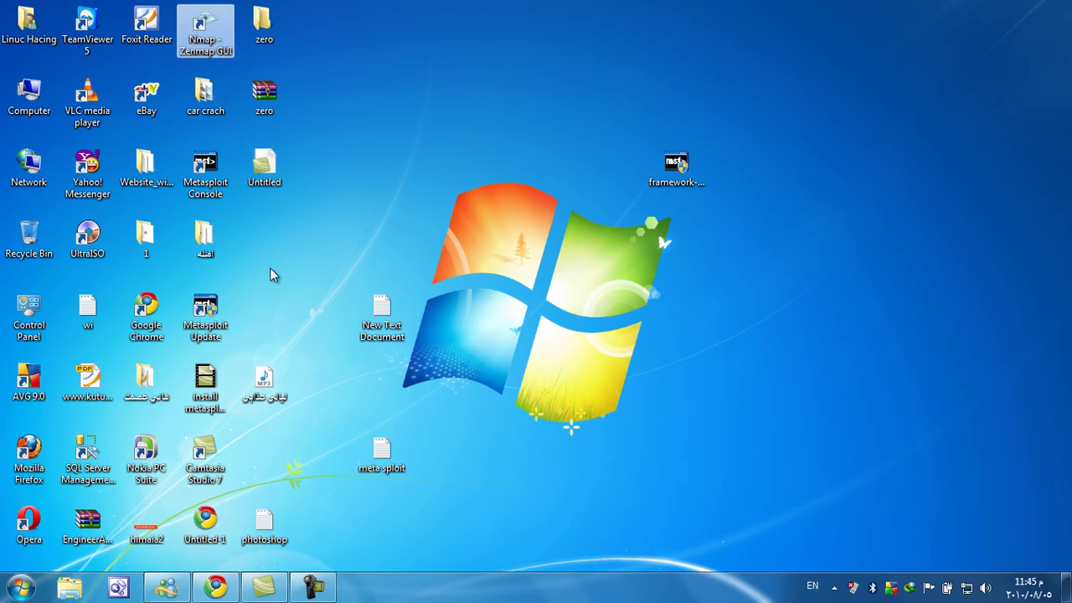
Run Metasploit Update as administrator and allow SVN.EXE to access the Internet in the AVG firewall prompt.
right_click(199, 325)
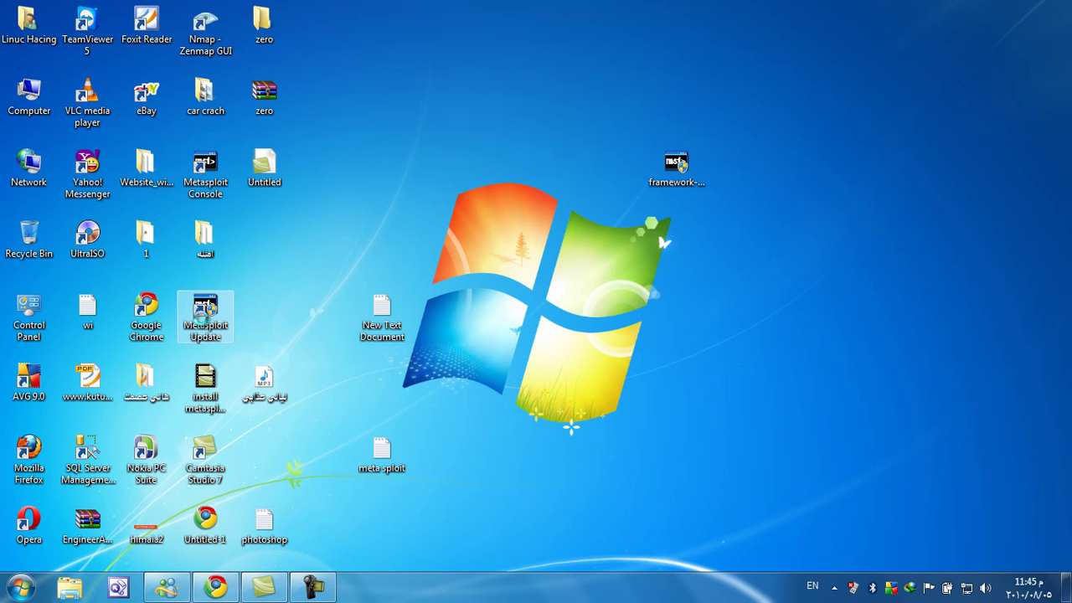
right_click(216, 308)
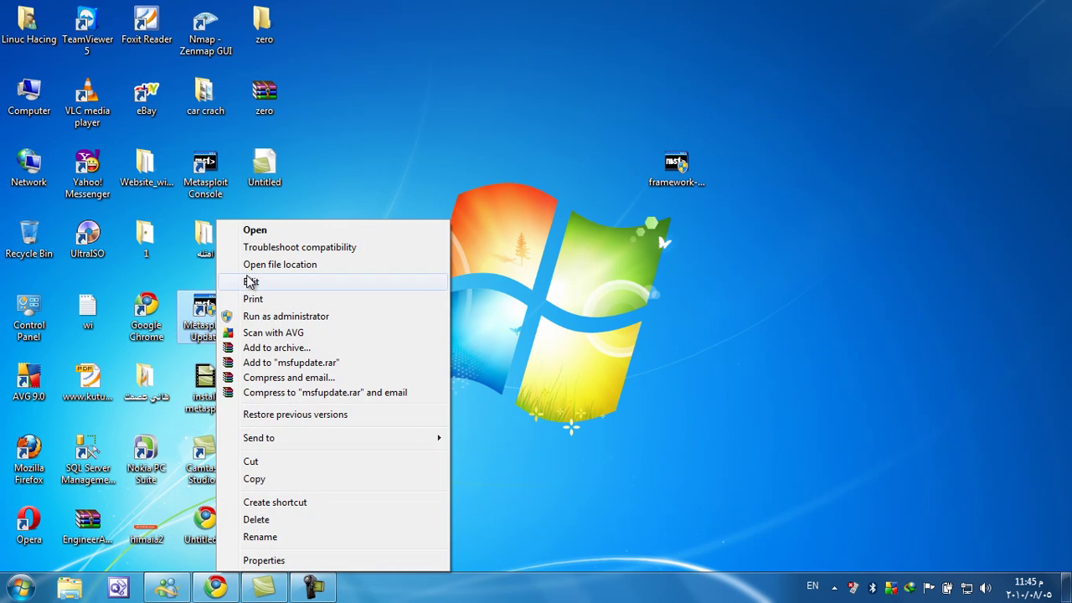
left_click(260, 318)
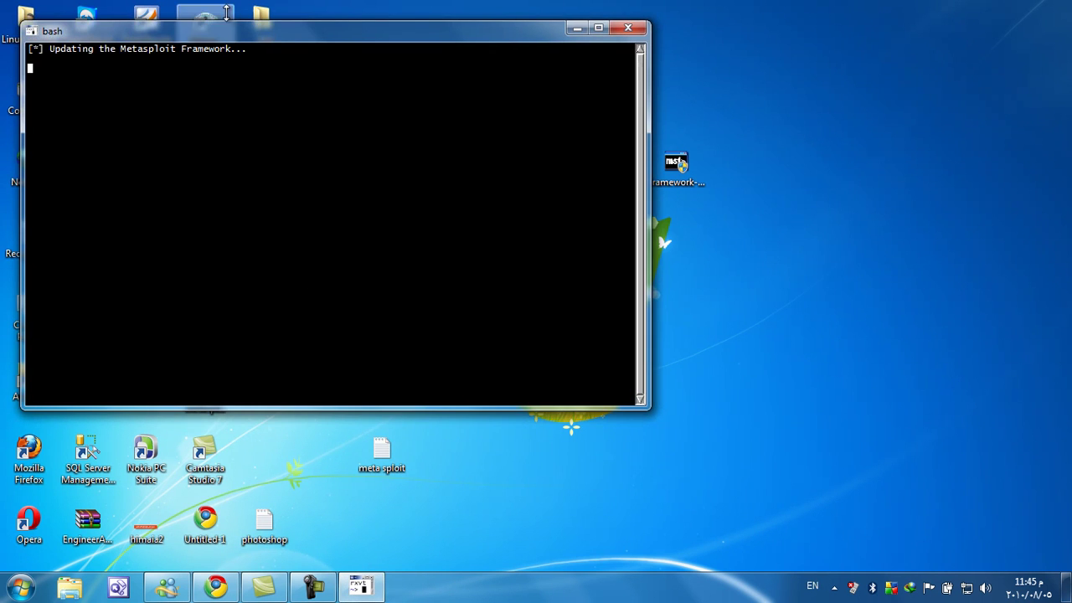
left_click_drag(243, 33, 410, 59)
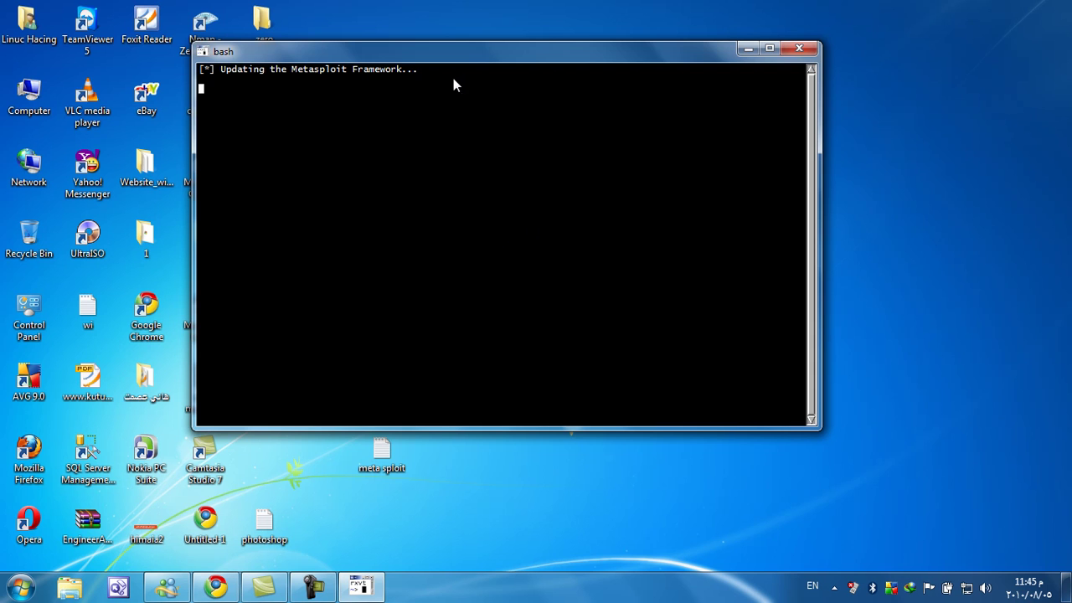
left_click_drag(456, 61, 590, 78)
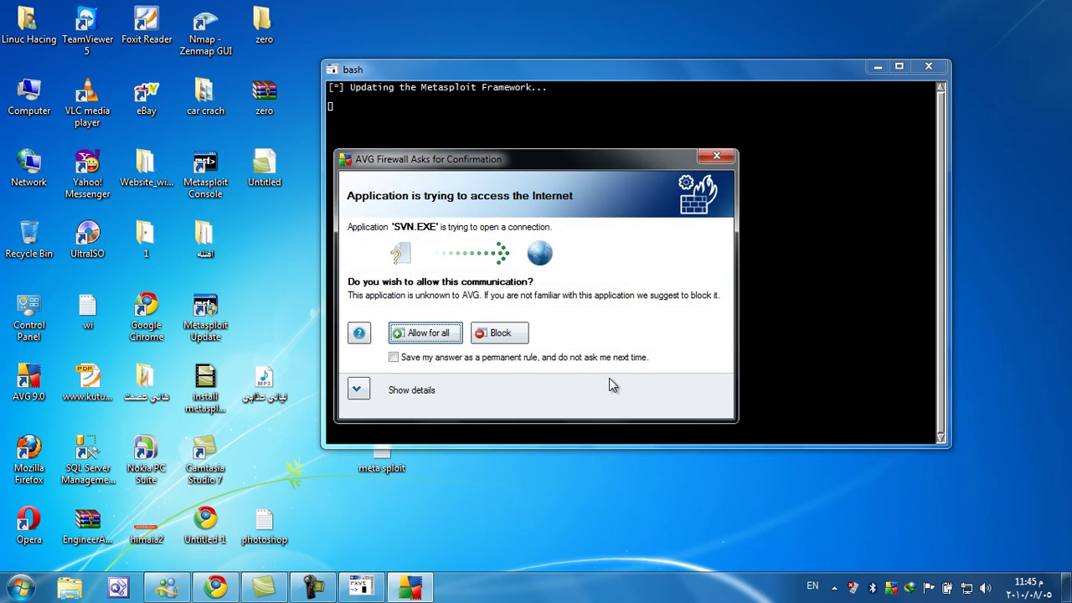
left_click(426, 335)
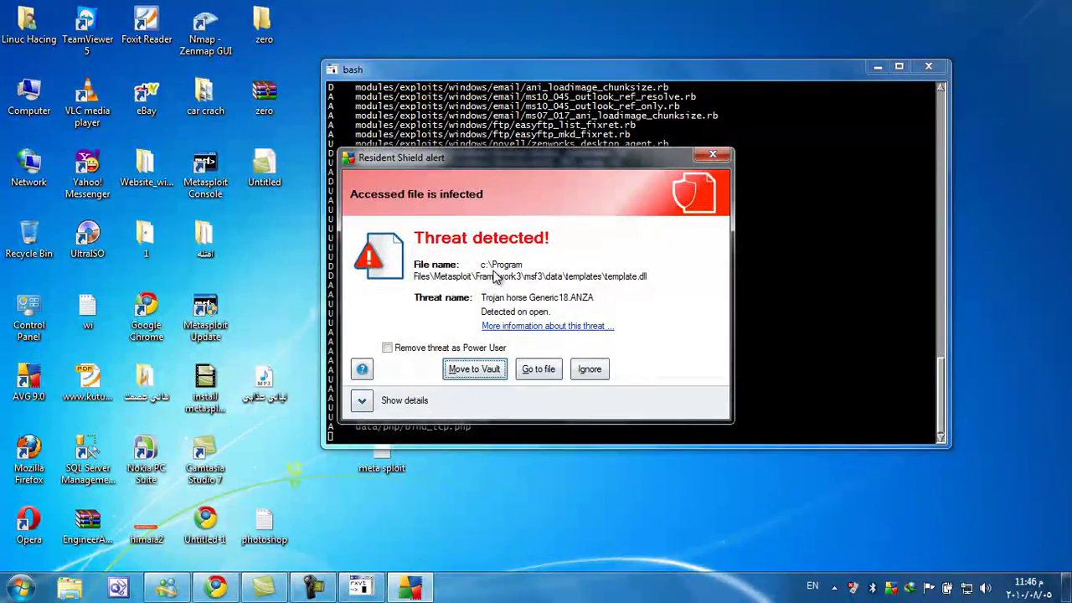
Go to the flagged template.dll from the threat alert, and postpone its update conflict with option p.
left_click(536, 373)
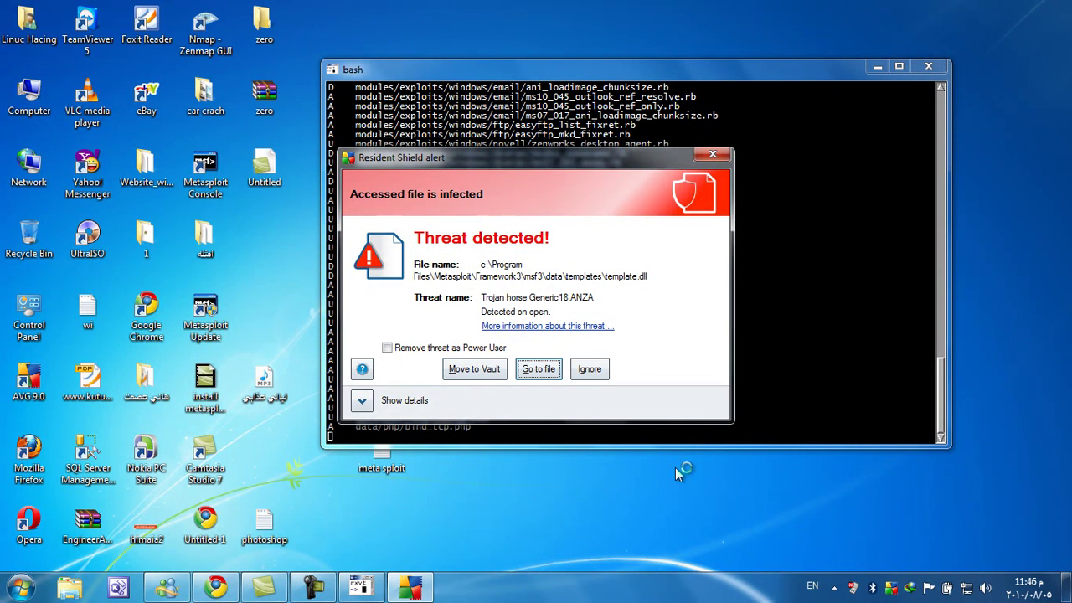
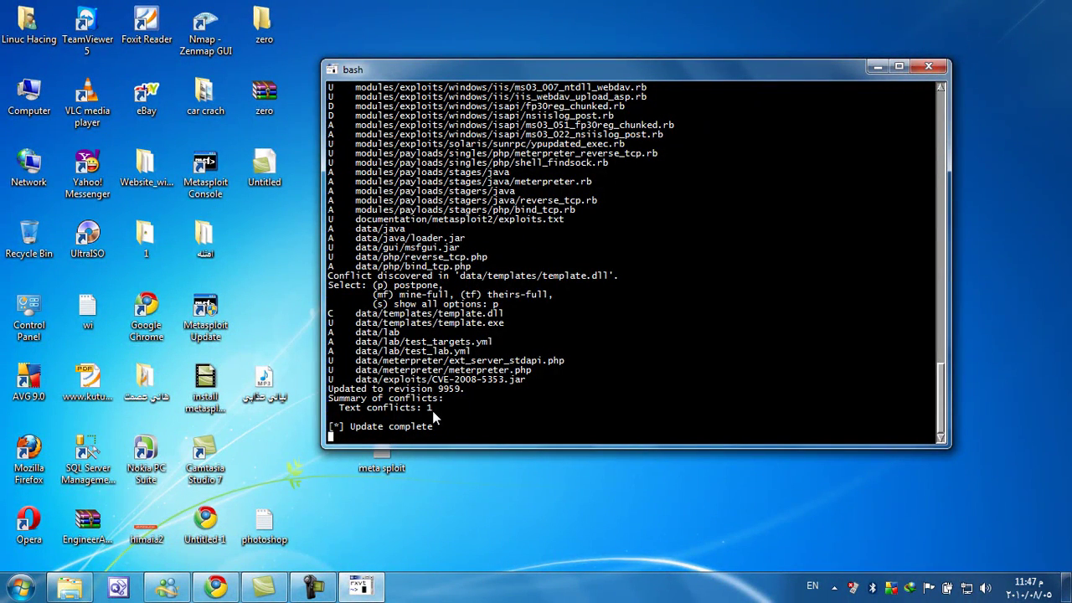
left_click(453, 499)
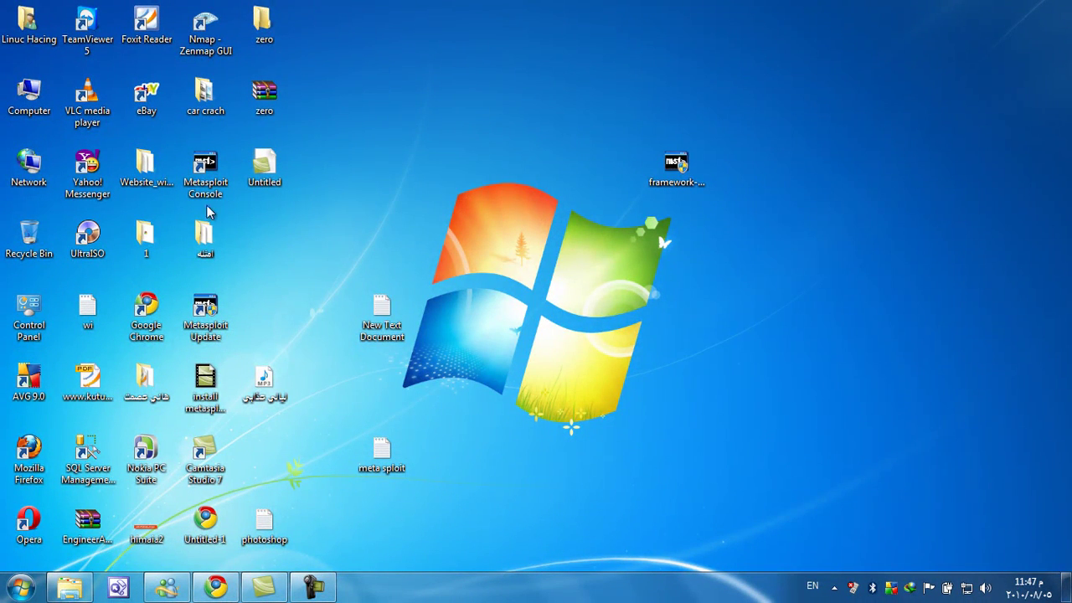
Run Metasploit Console as administrator and move its window clear of the desktop shortcuts.
right_click(210, 181)
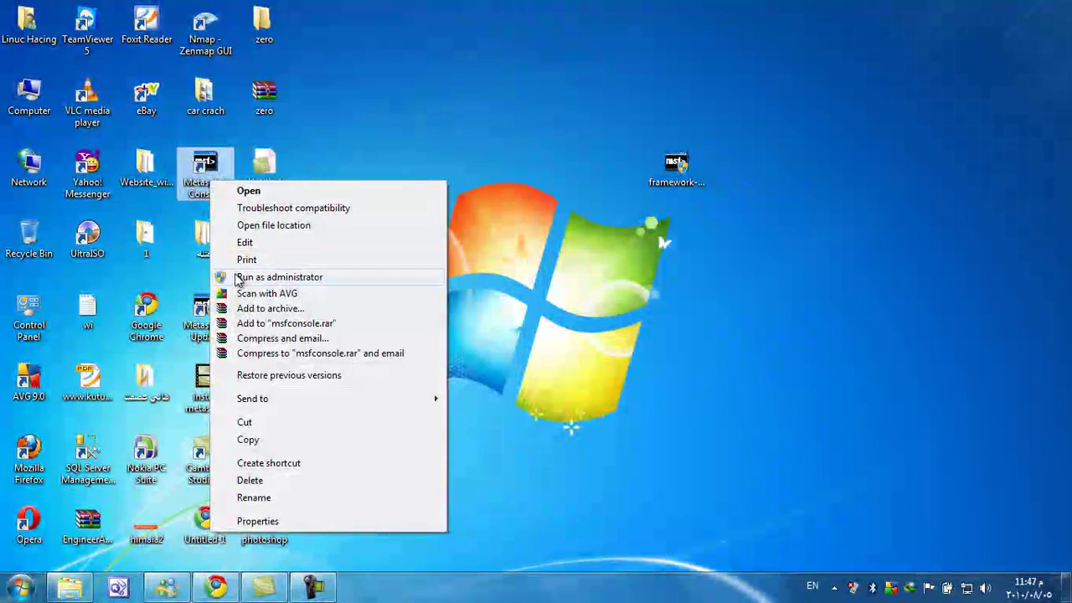
left_click(239, 277)
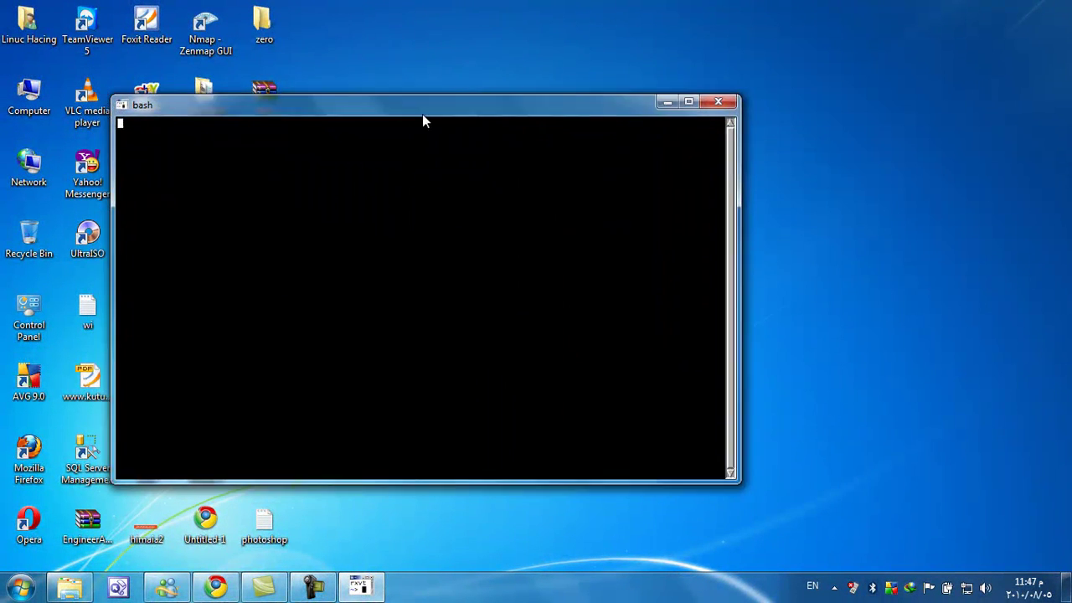
left_click_drag(423, 115, 595, 78)
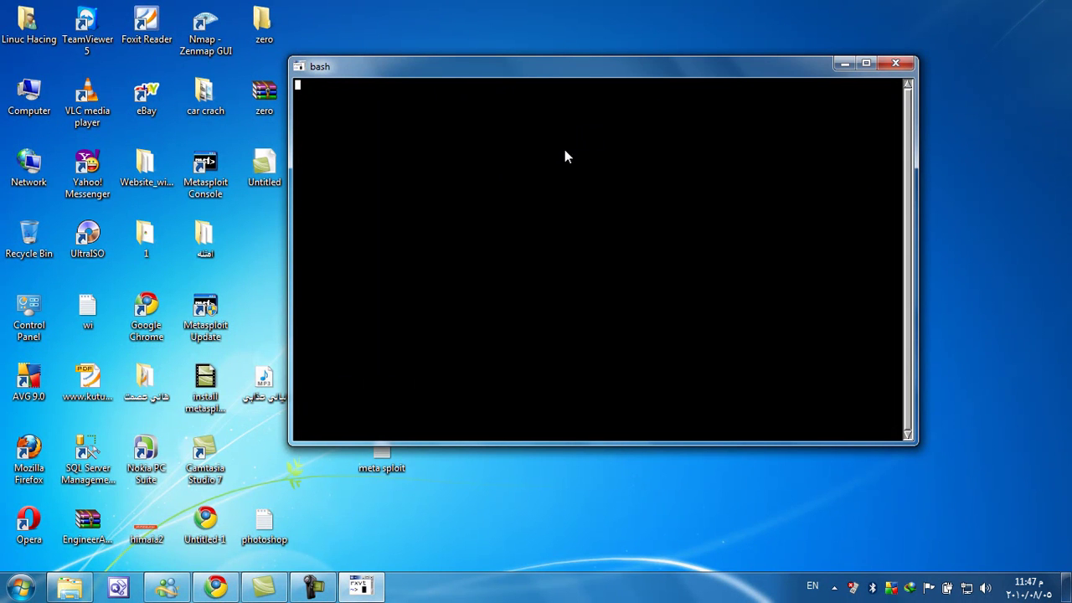
left_click(322, 584)
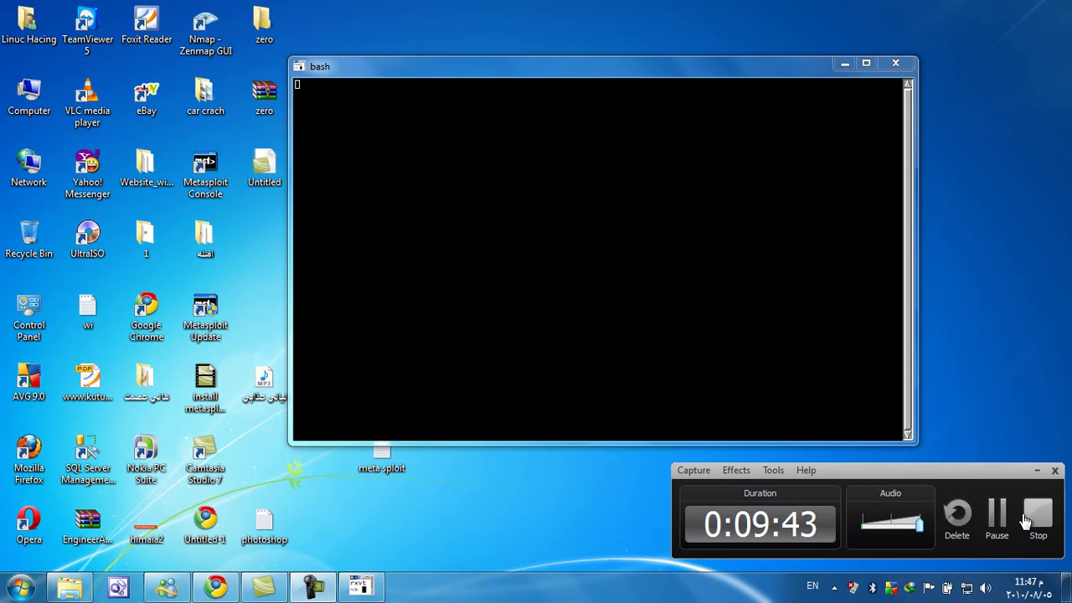